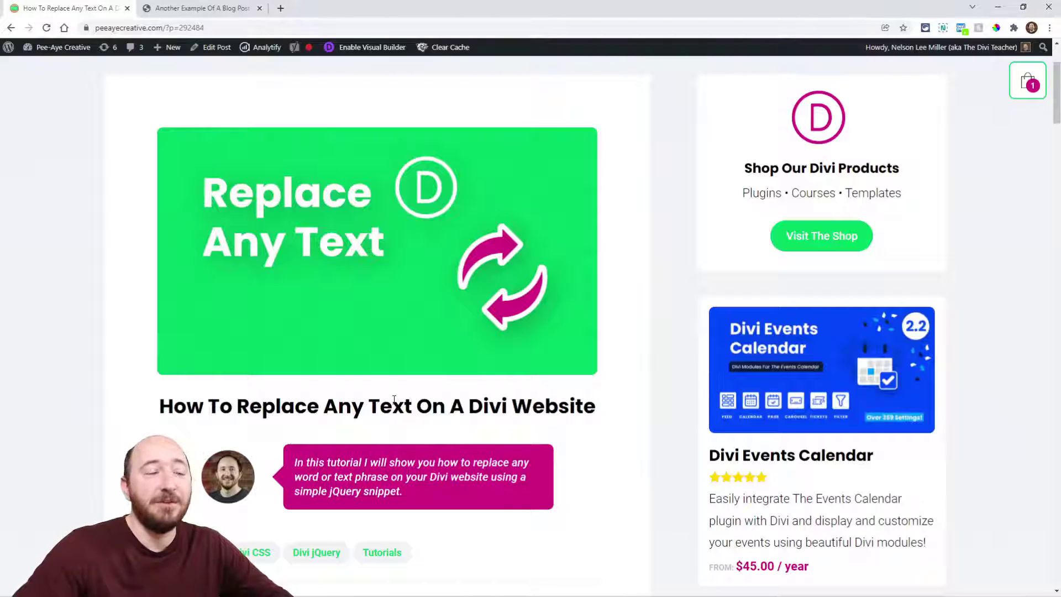
scroll(394, 400, down, 2)
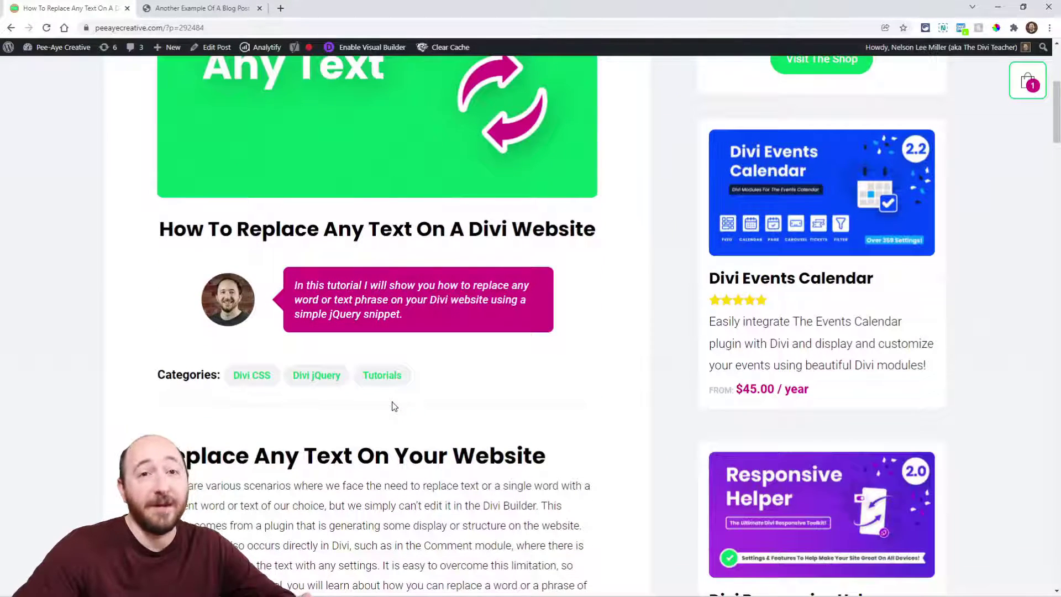
scroll(393, 405, down, 3)
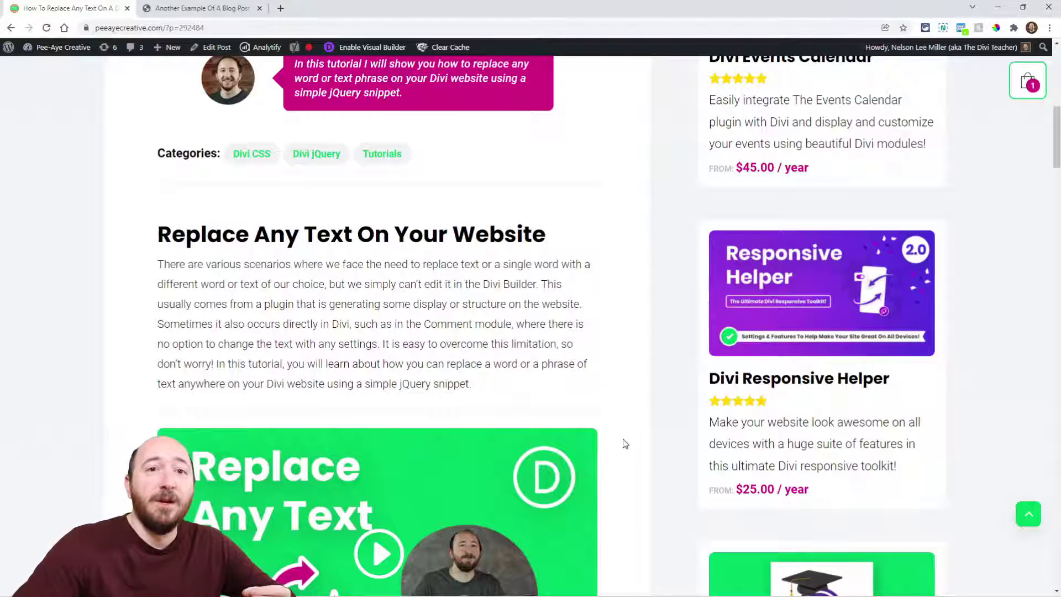
scroll(622, 439, down, 3)
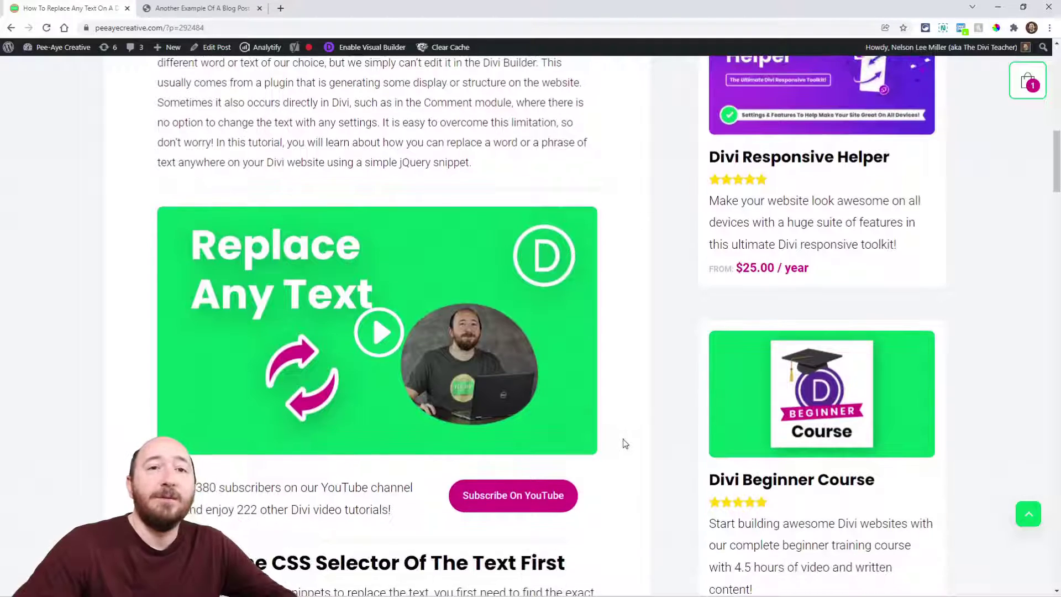
scroll(623, 439, down, 1)
scroll(623, 438, down, 2)
scroll(622, 438, down, 2)
scroll(623, 439, up, 1)
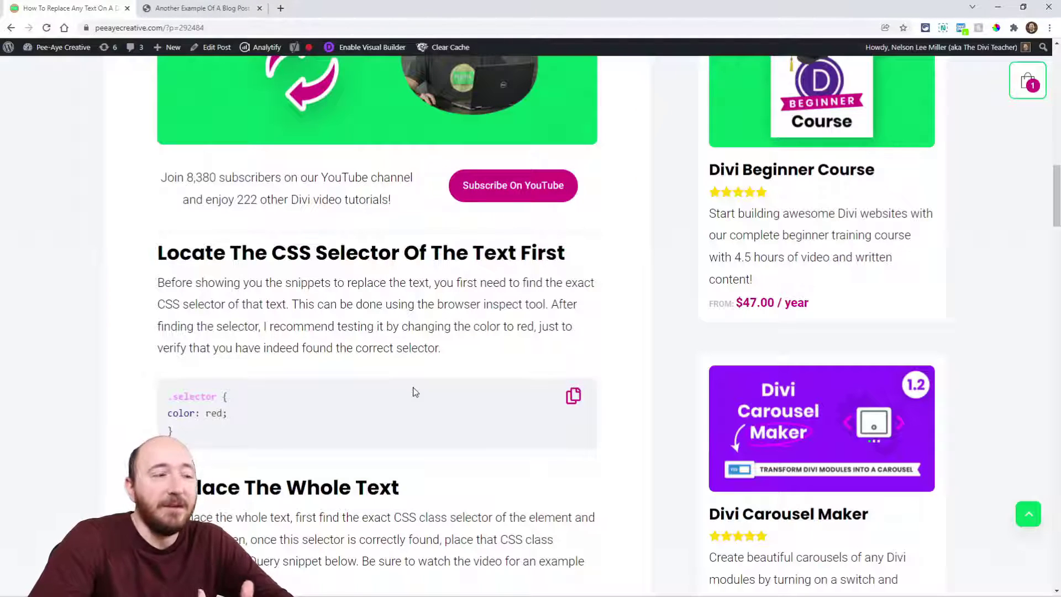
scroll(414, 390, down, 1)
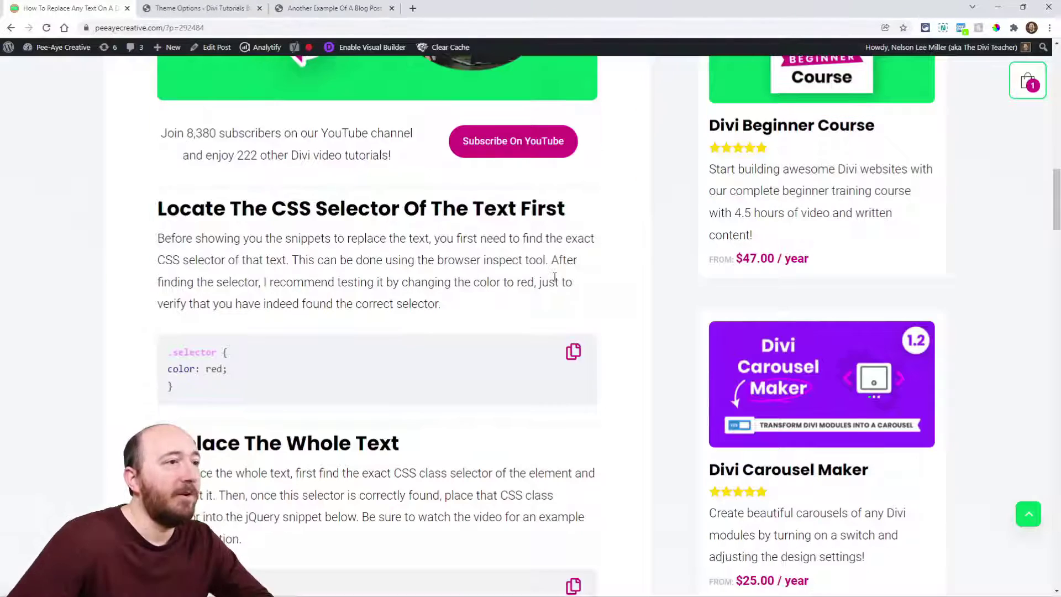
scroll(498, 331, down, 1)
scroll(555, 281, down, 1)
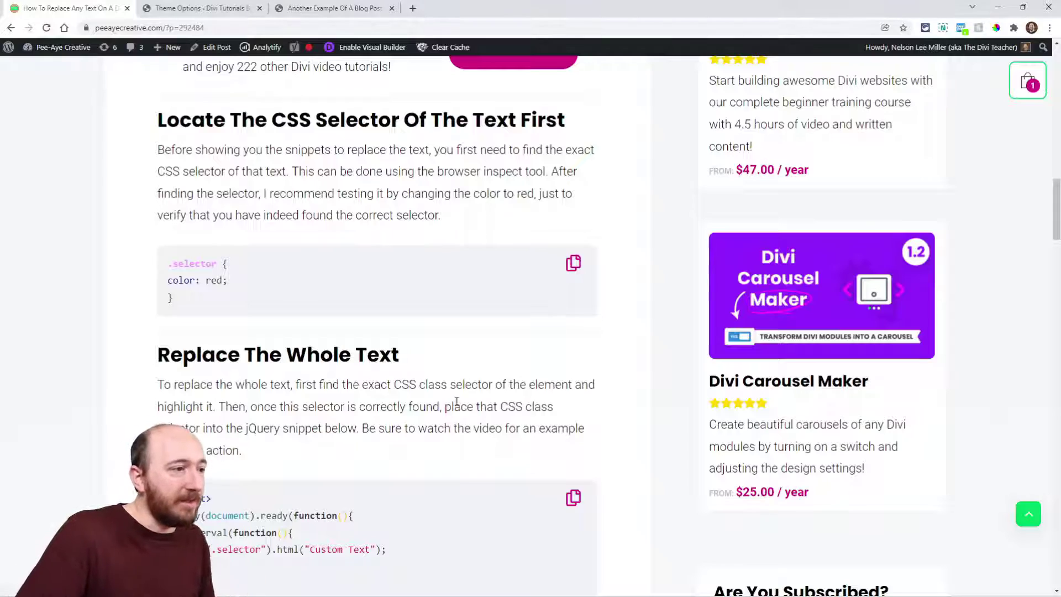
scroll(555, 281, down, 3)
scroll(359, 441, down, 1)
scroll(382, 465, up, 5)
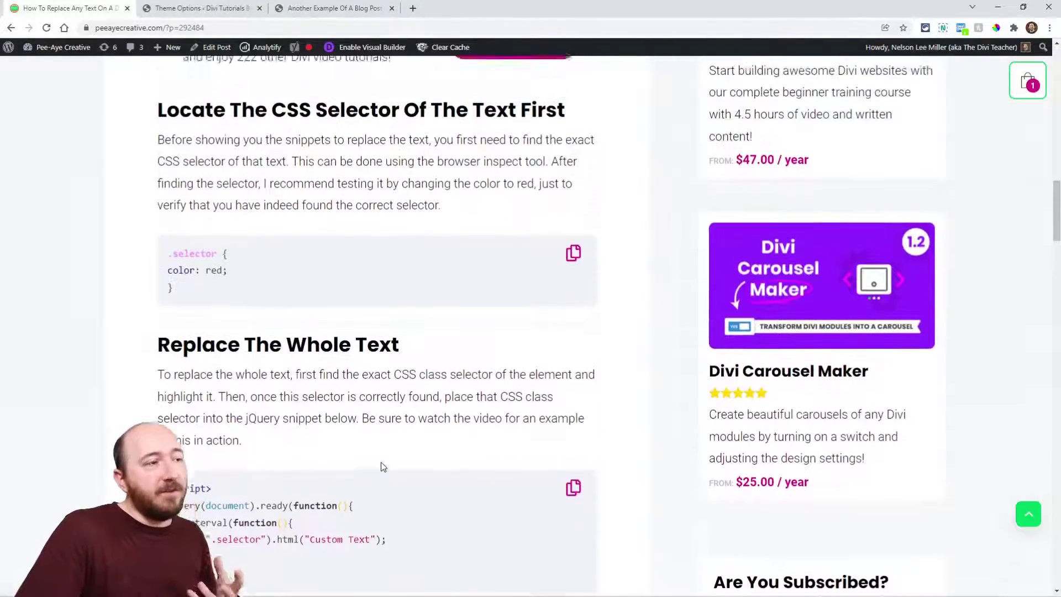
scroll(382, 464, down, 1)
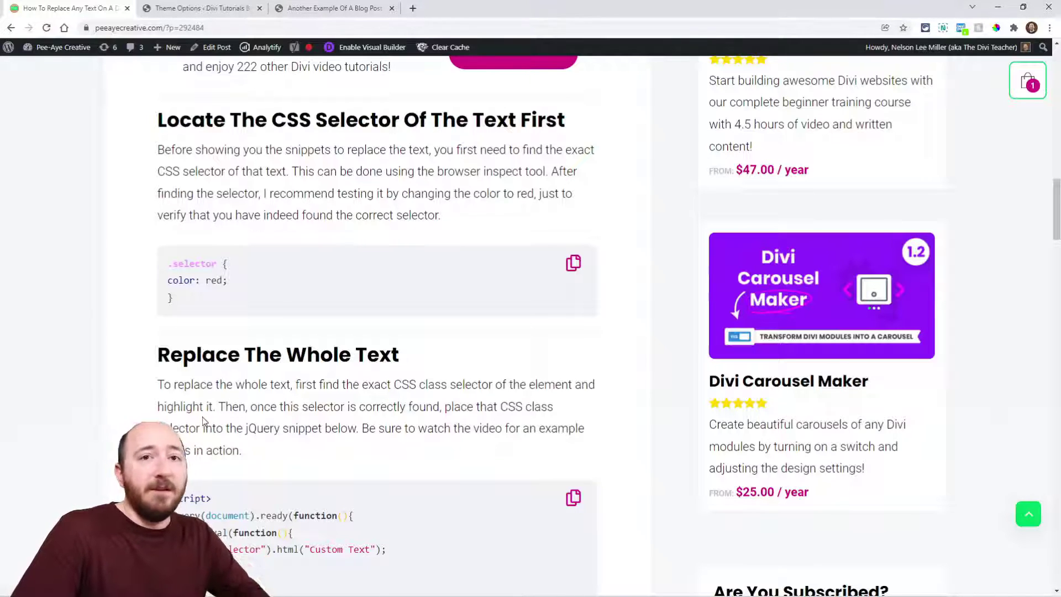
Step: Go to the demo blog post's comments and single out its 'Submit a Comment' heading
click(324, 8)
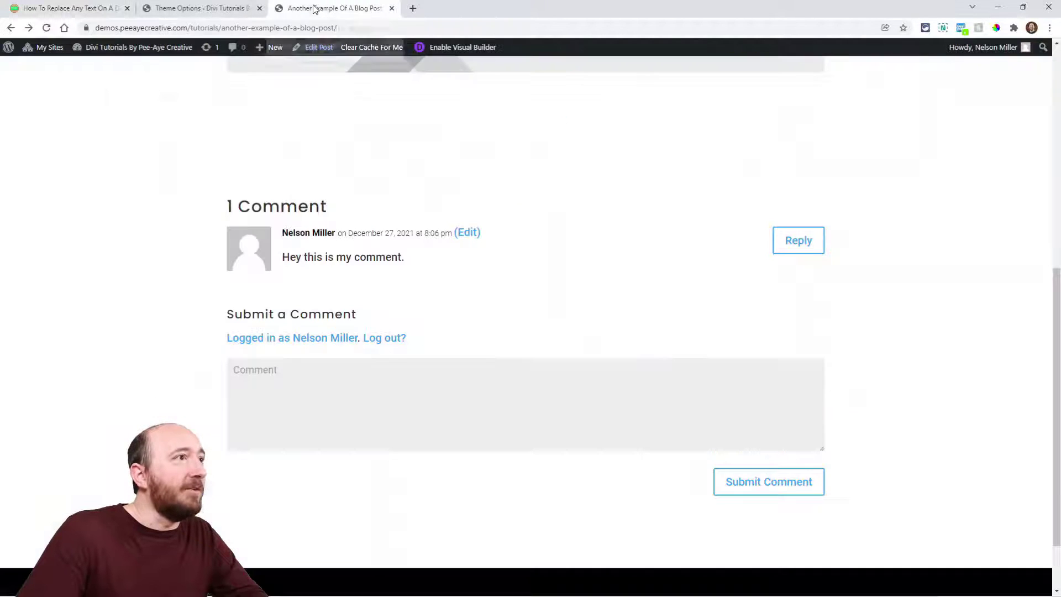
scroll(498, 290, up, 5)
scroll(465, 290, down, 3)
scroll(442, 283, down, 2)
scroll(442, 284, down, 1)
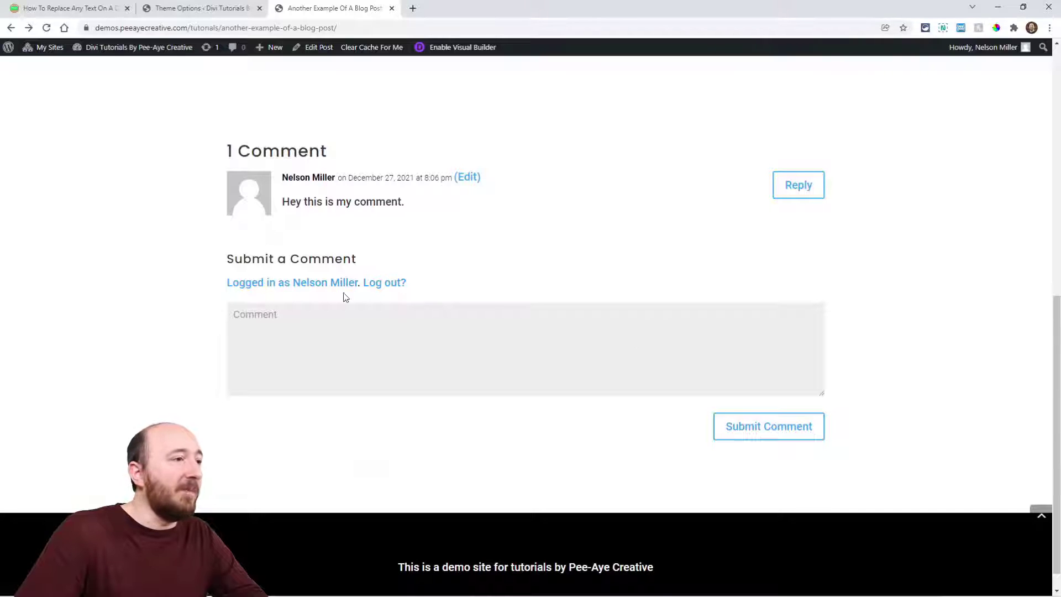
triple_click(276, 259)
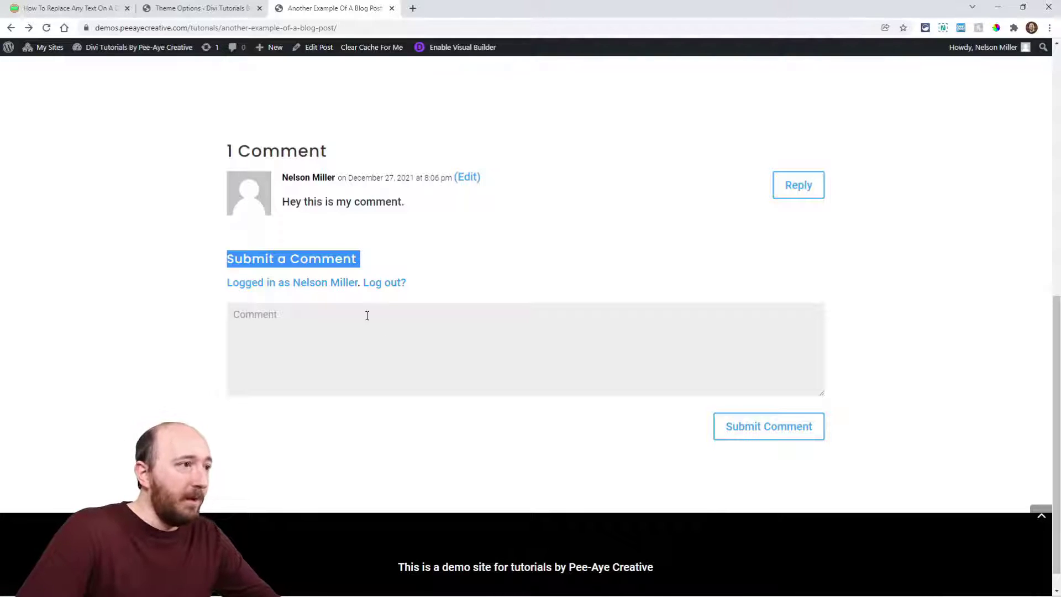
click(310, 262)
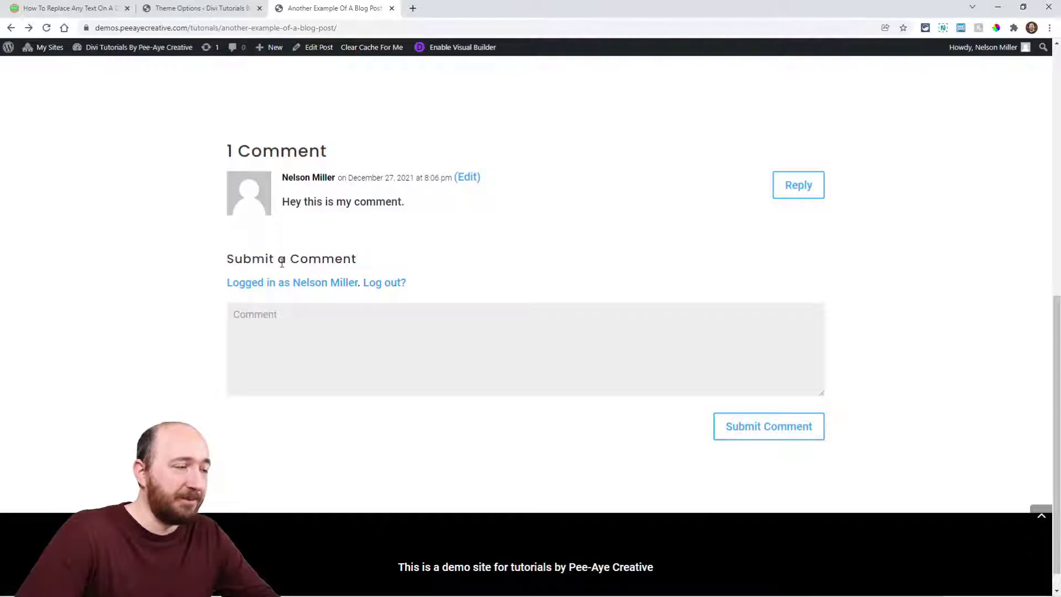
drag(360, 262, 219, 267)
click(245, 263)
click(270, 260)
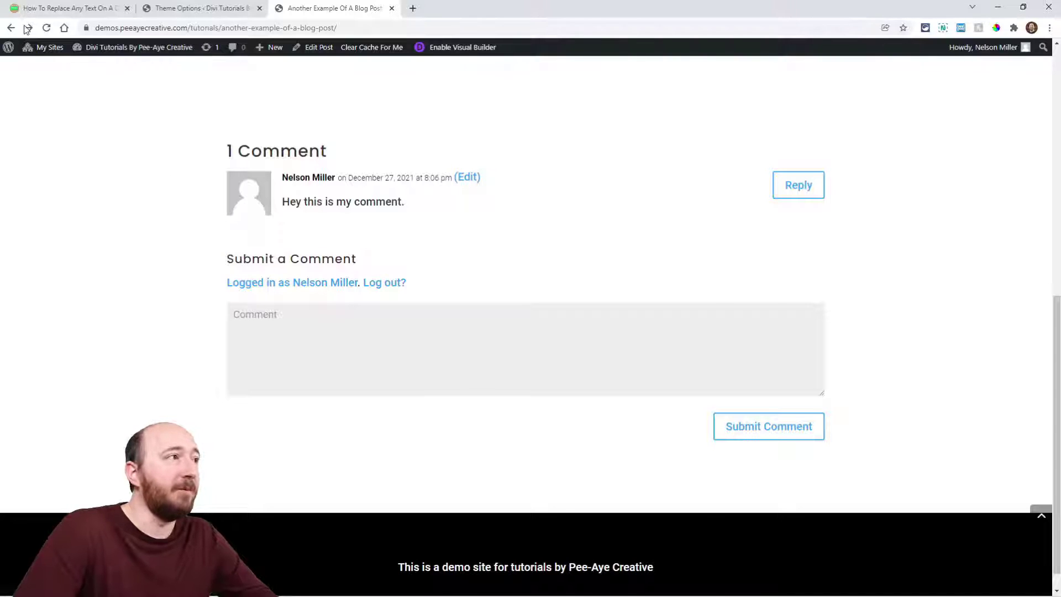
Step: Compare with the tutorial, then highlight the 'Submit a Comment' heading again as the target
click(15, 11)
scroll(338, 203, down, 3)
scroll(338, 203, down, 5)
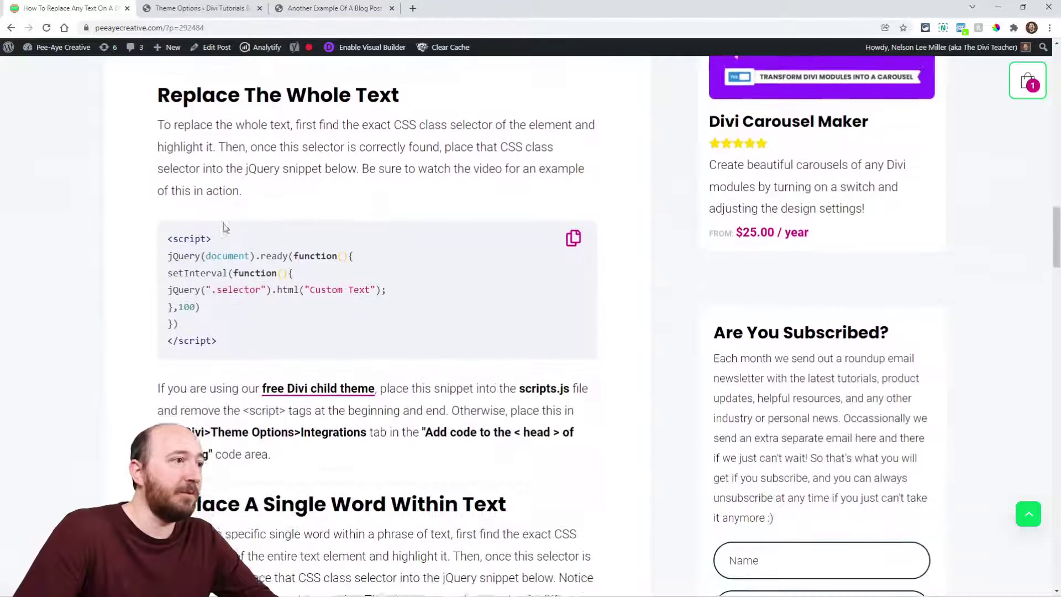
scroll(420, 268, down, 5)
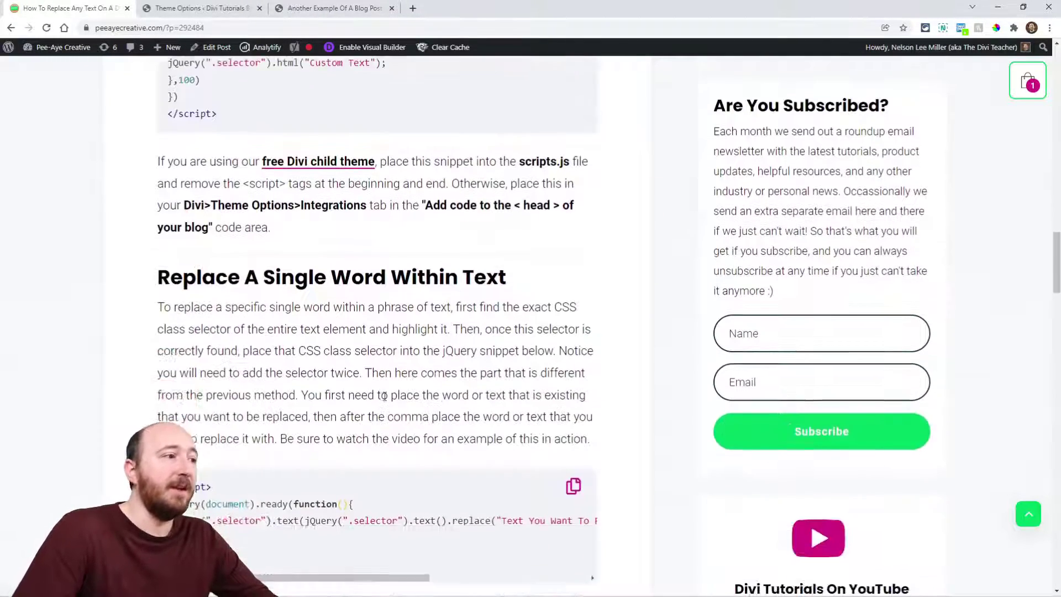
scroll(349, 332, down, 2)
scroll(348, 332, up, 3)
scroll(349, 348, up, 2)
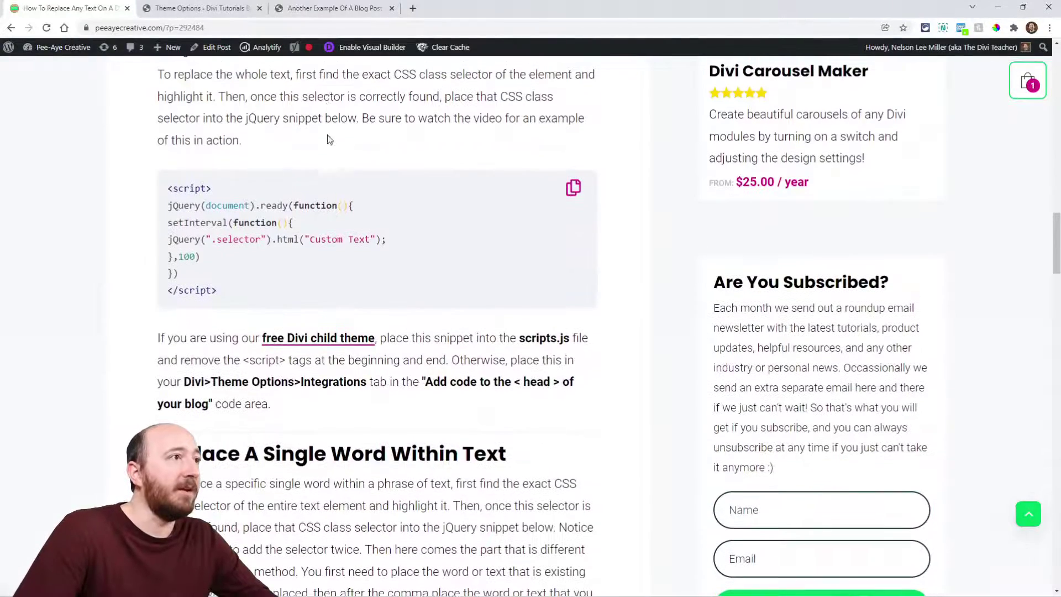
click(332, 9)
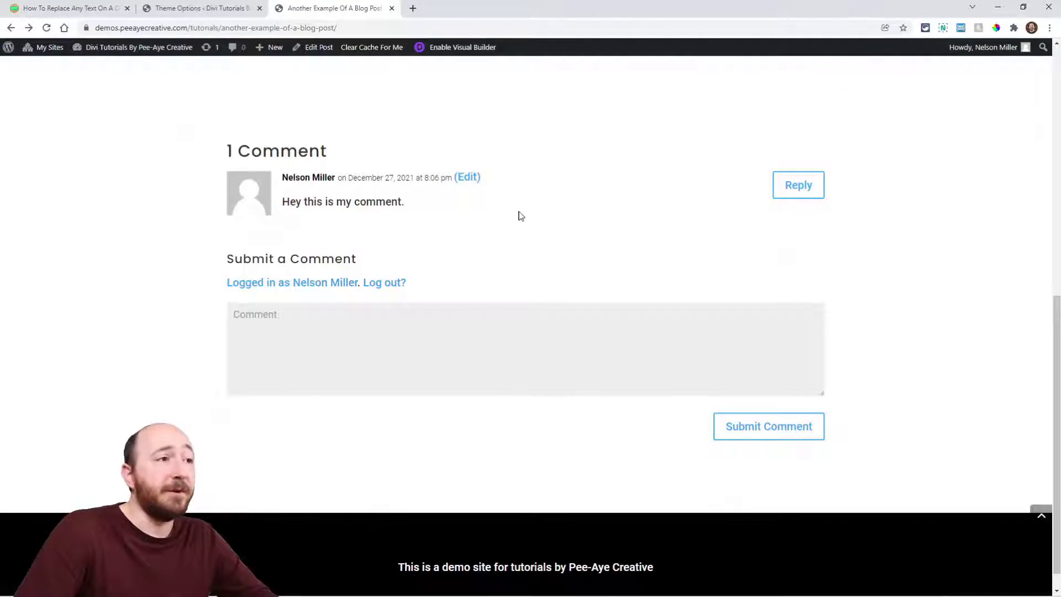
drag(363, 263, 228, 267)
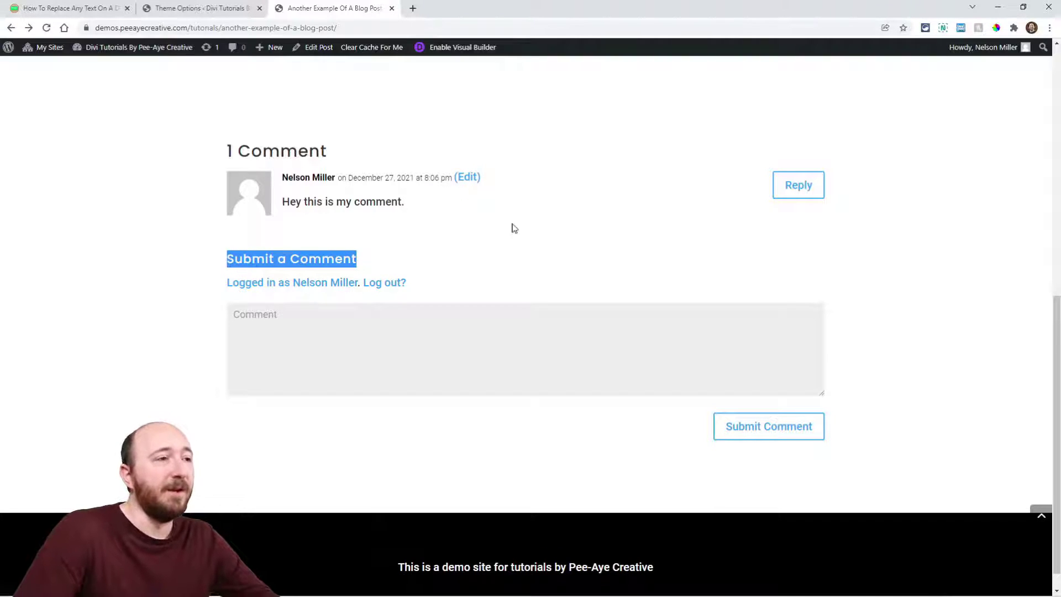
click(393, 252)
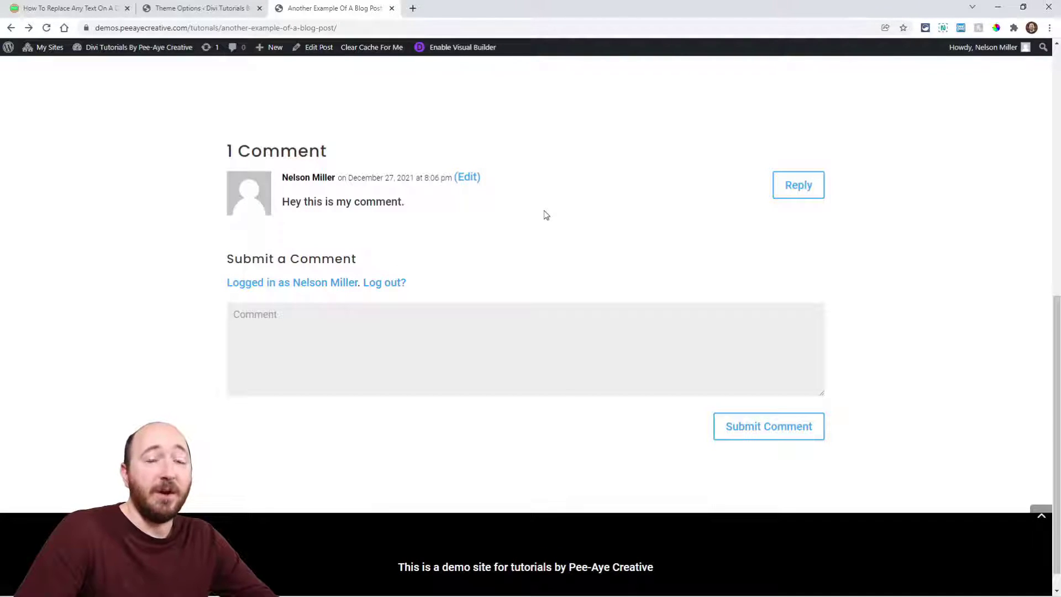
Step: Inspect the heading in DevTools and select the h3's comment-reply-title class name
right_click(573, 213)
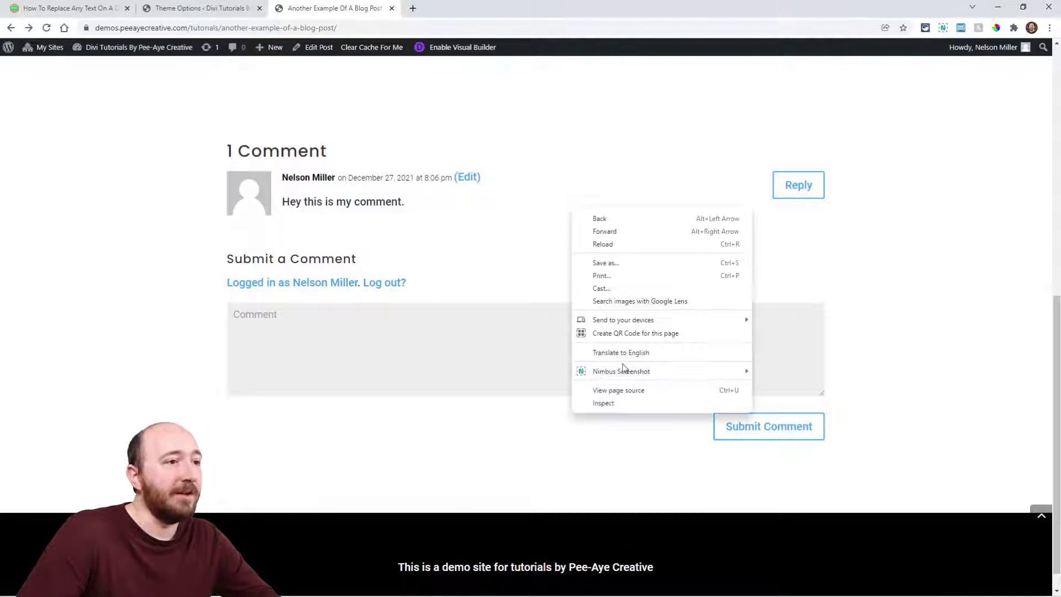
click(611, 400)
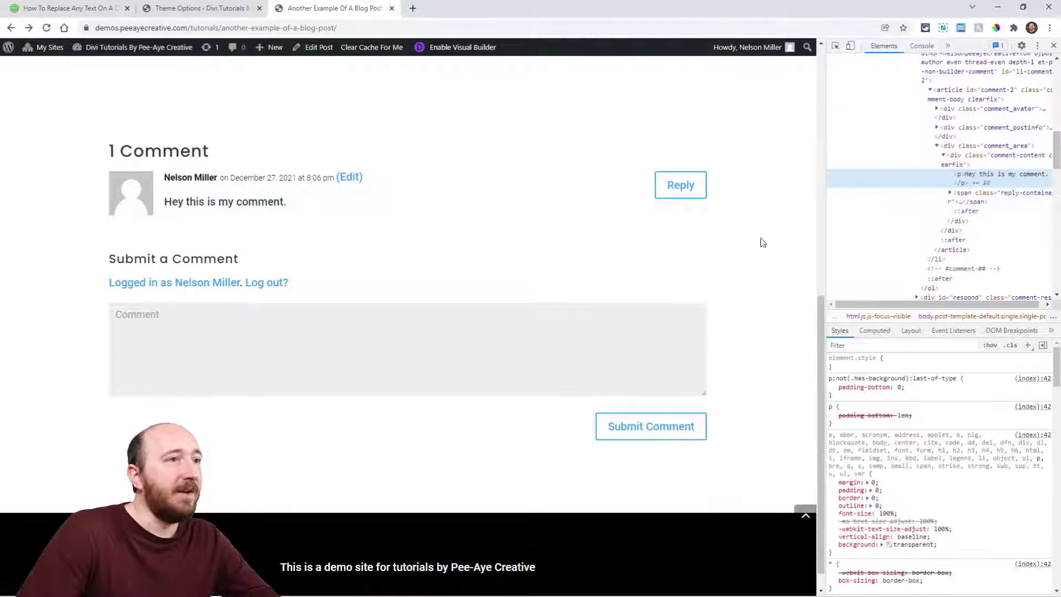
key(ctrl+shift+c)
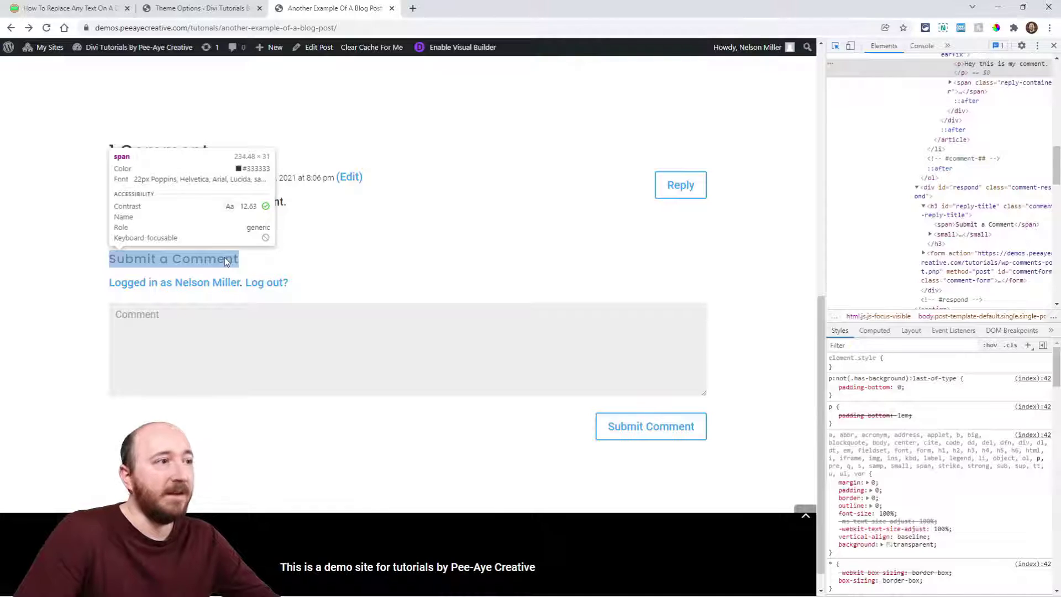
click(224, 257)
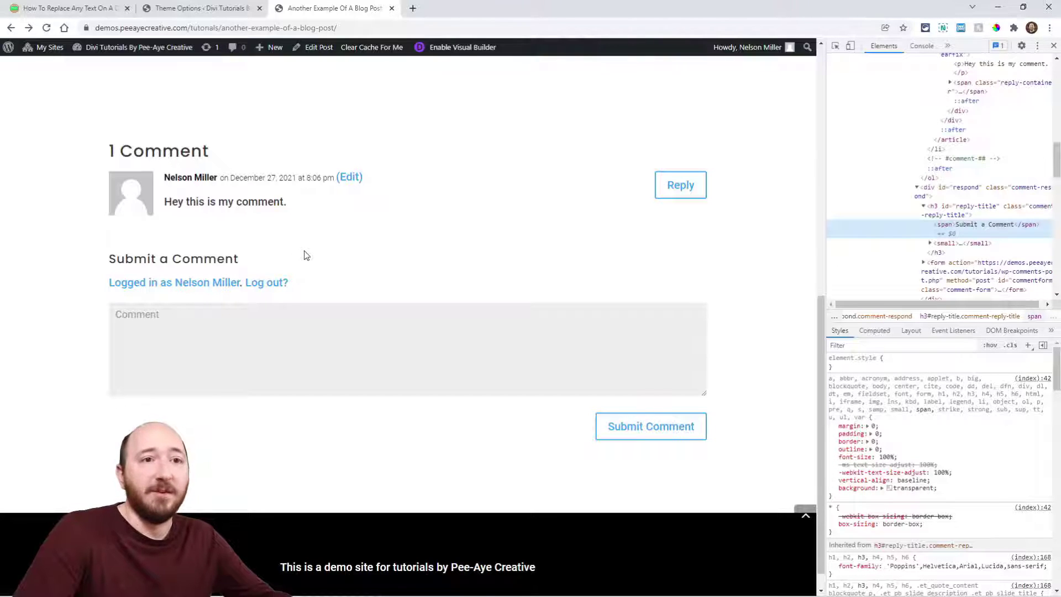
click(955, 217)
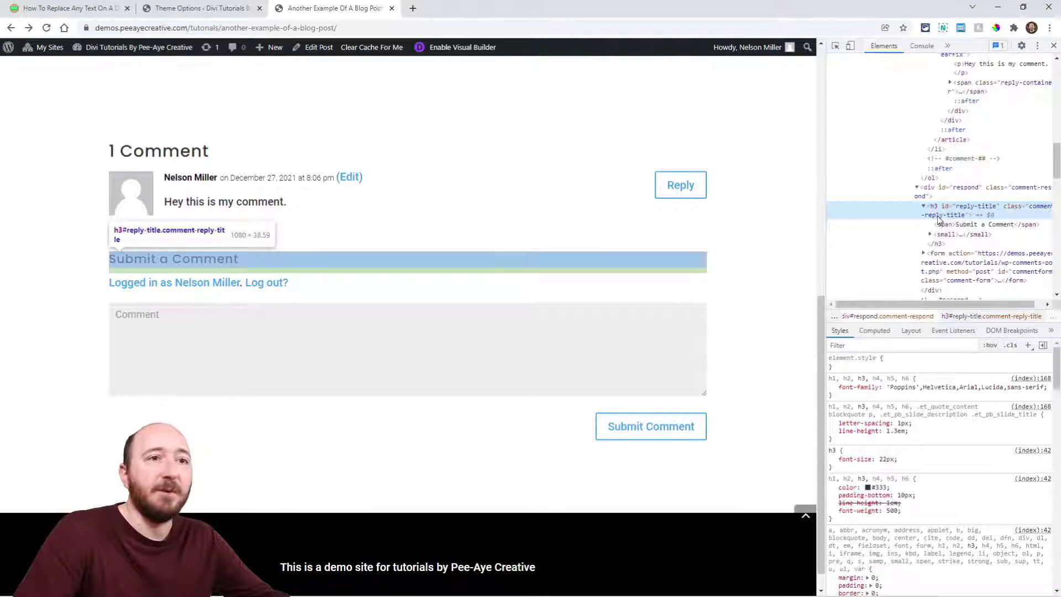
double_click(938, 216)
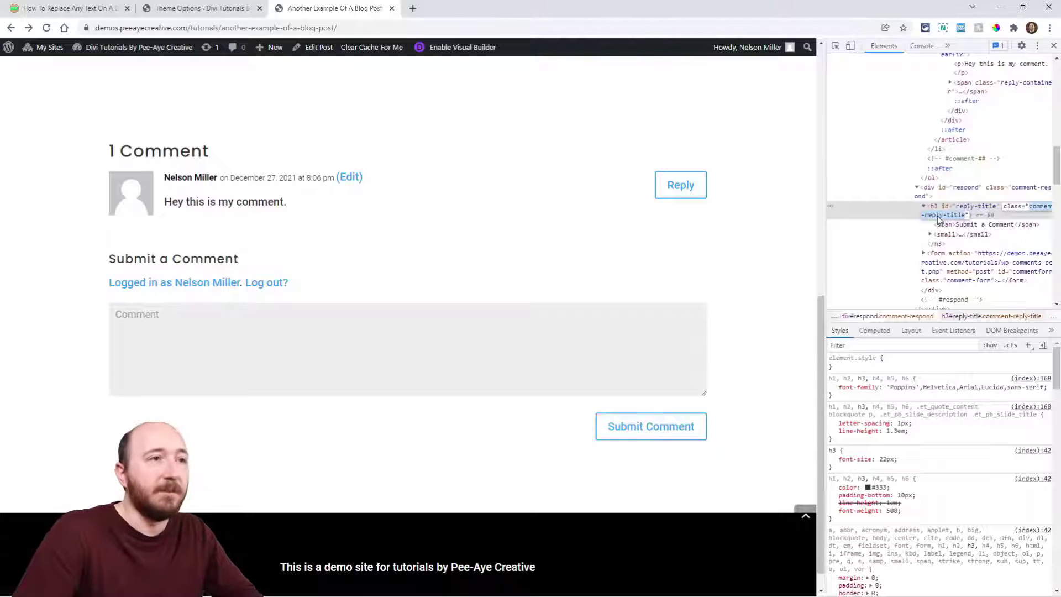
Step: Start a User CSS rule for '.comment-reply-title span', select that selector and return to the tutorial
click(961, 29)
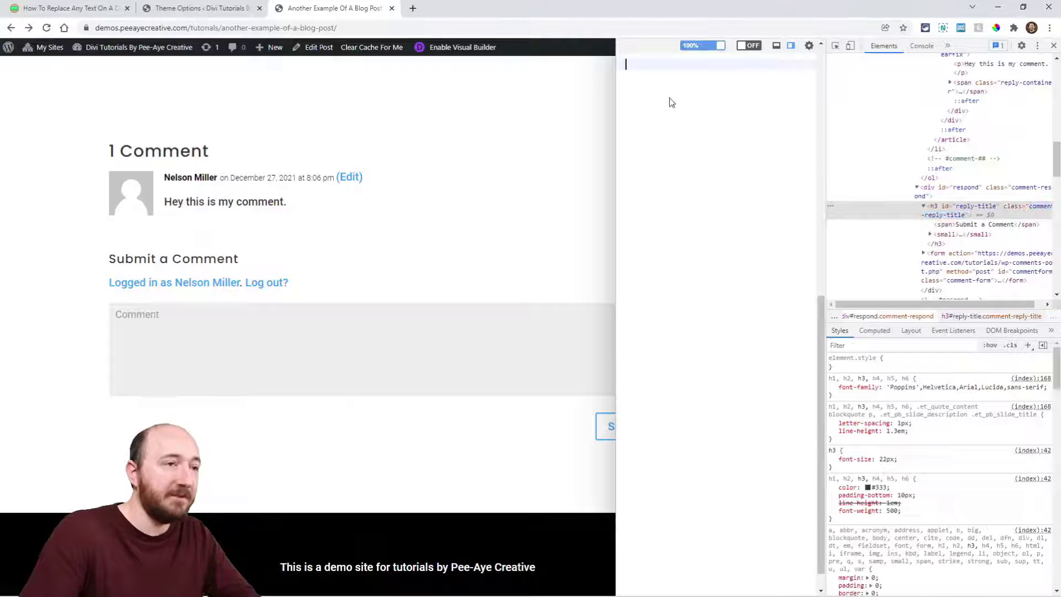
key(ctrl+v)
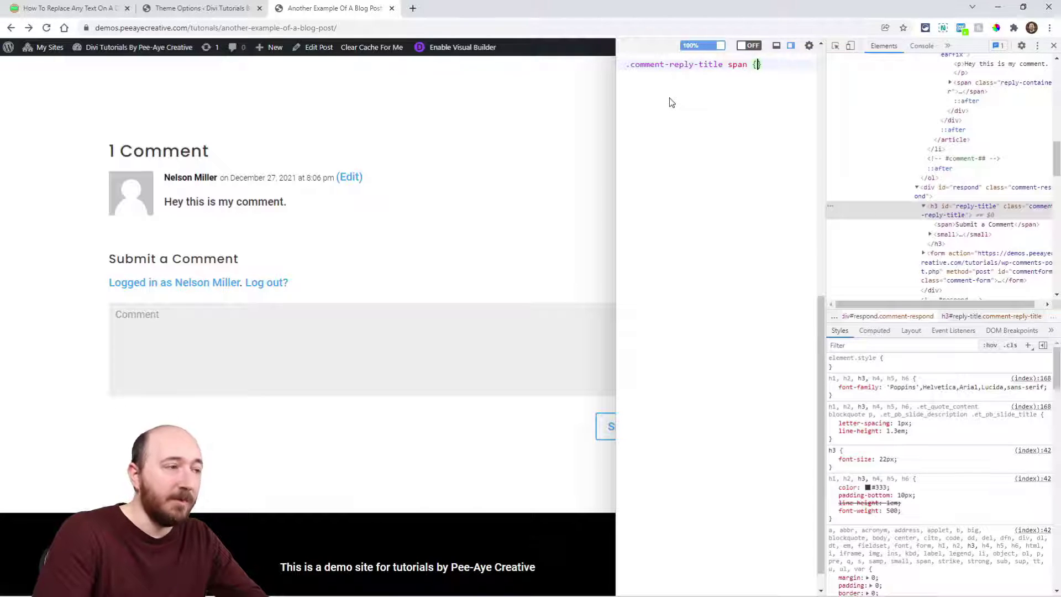
text({)
key(Return)
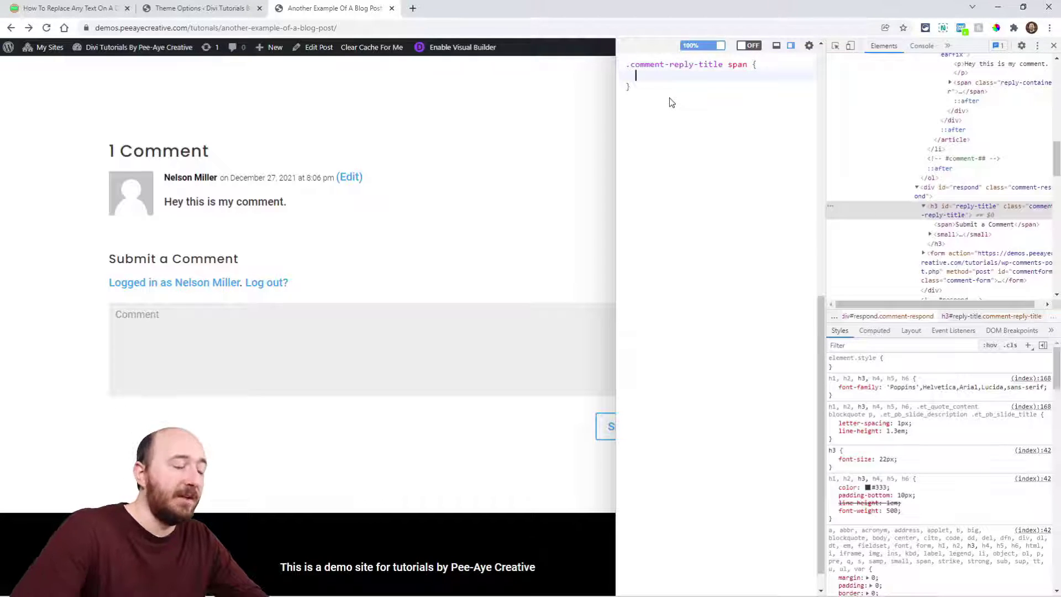
text(color: red;)
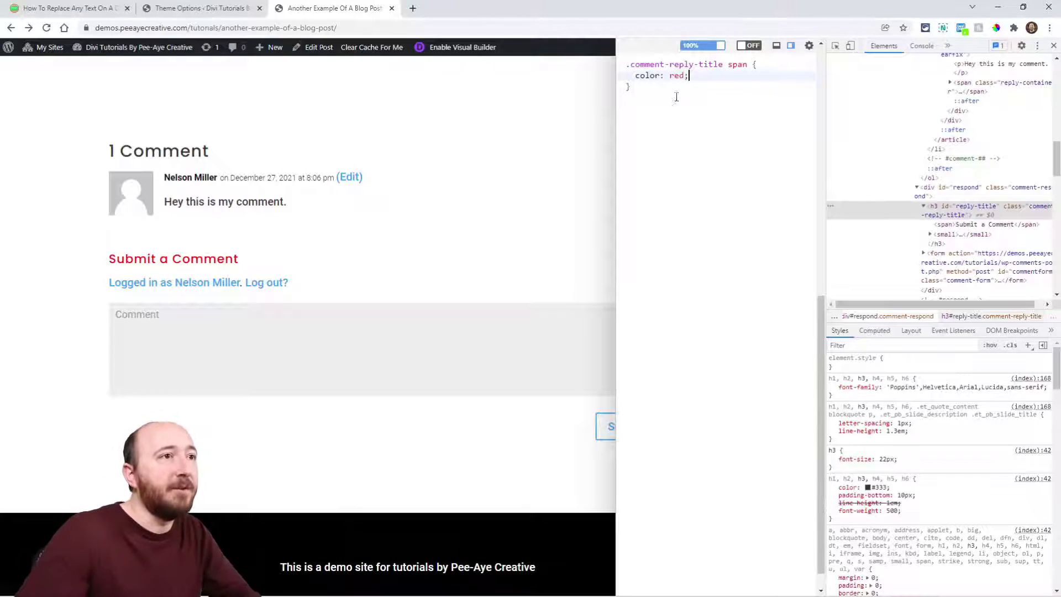
drag(749, 65, 624, 67)
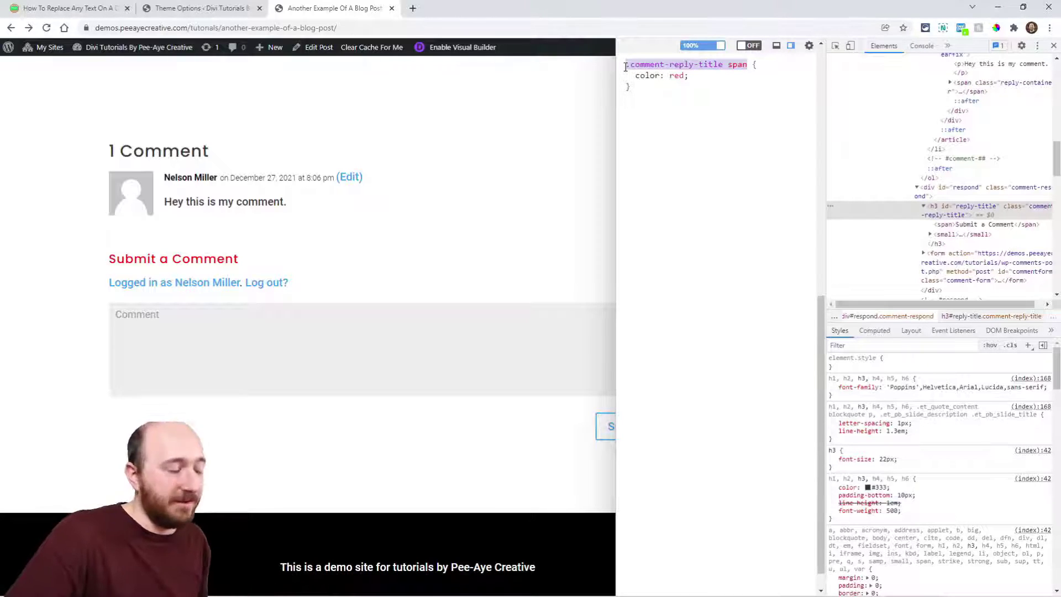
key(ctrl+1)
scroll(393, 261, up, 2)
scroll(381, 290, up, 2)
scroll(372, 300, down, 1)
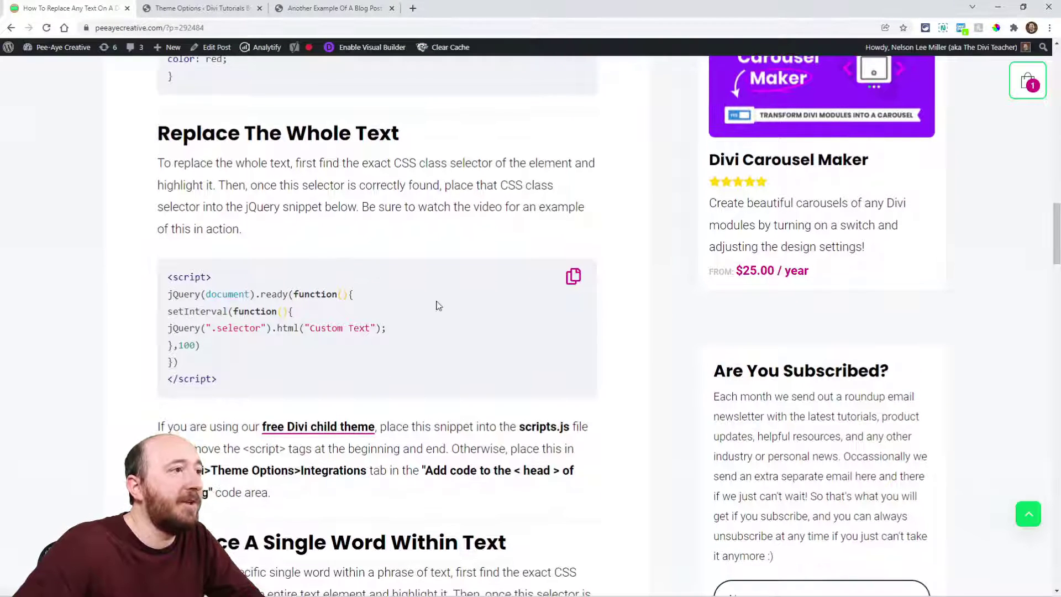
Step: Copy the whole-text replacement snippet and go to Divi Theme Options
click(574, 278)
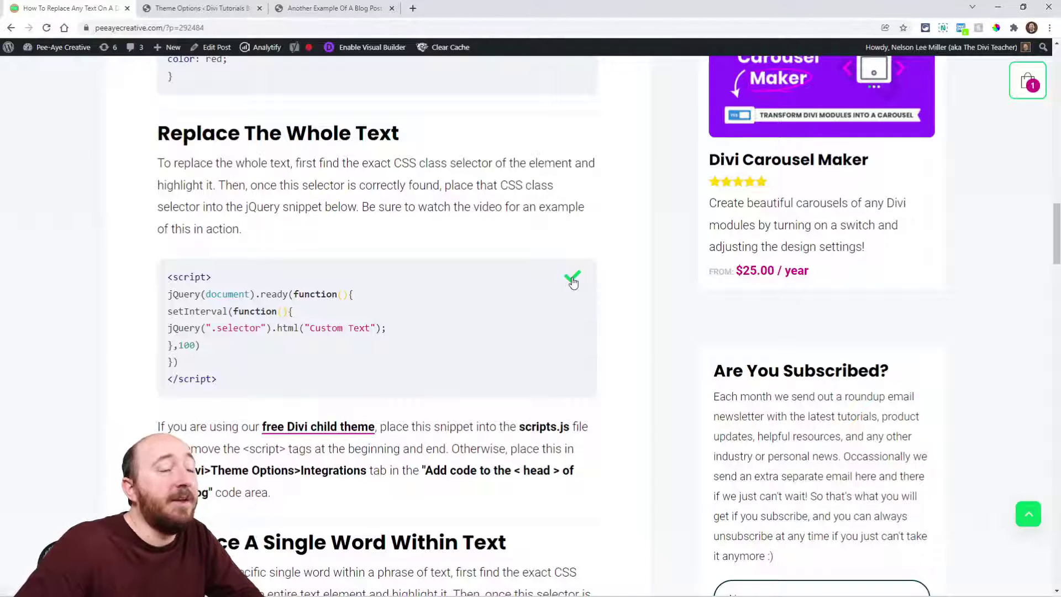
click(183, 10)
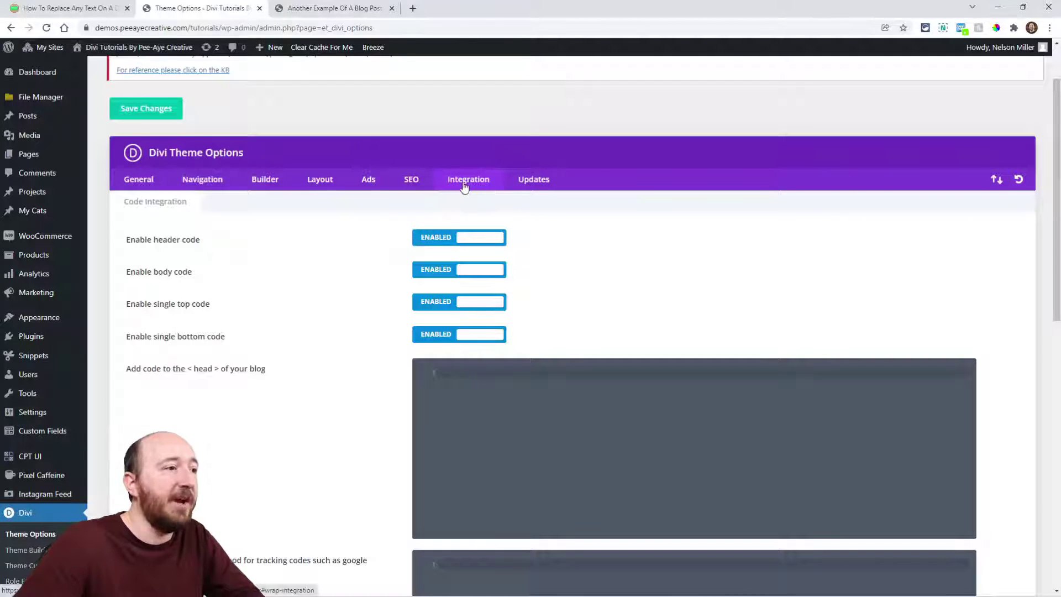
mouse_move(196, 368)
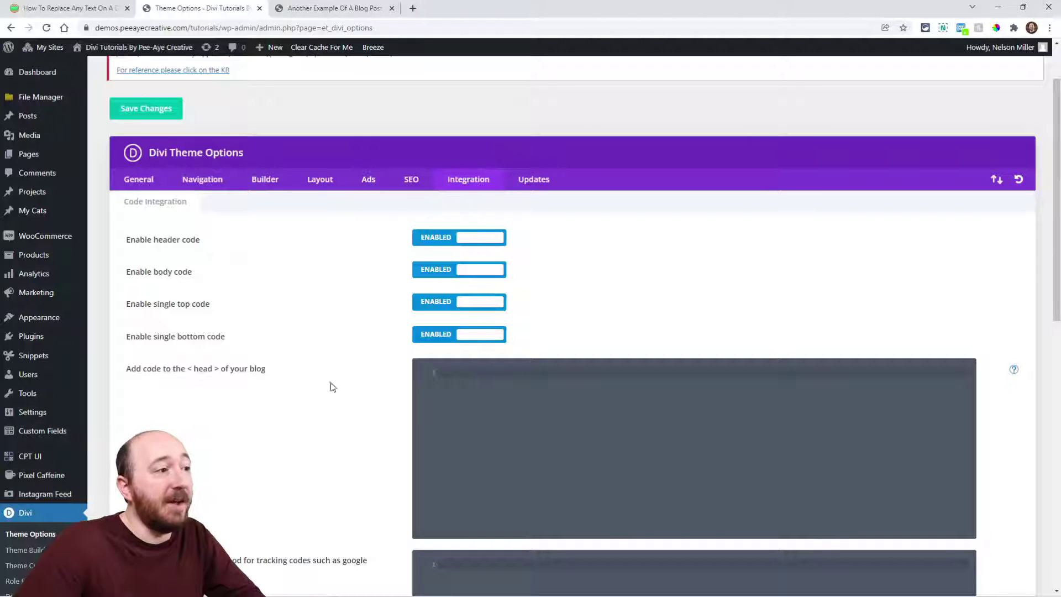
Step: Paste the jQuery snippet into the blog's head code area and zoom the page in
click(464, 374)
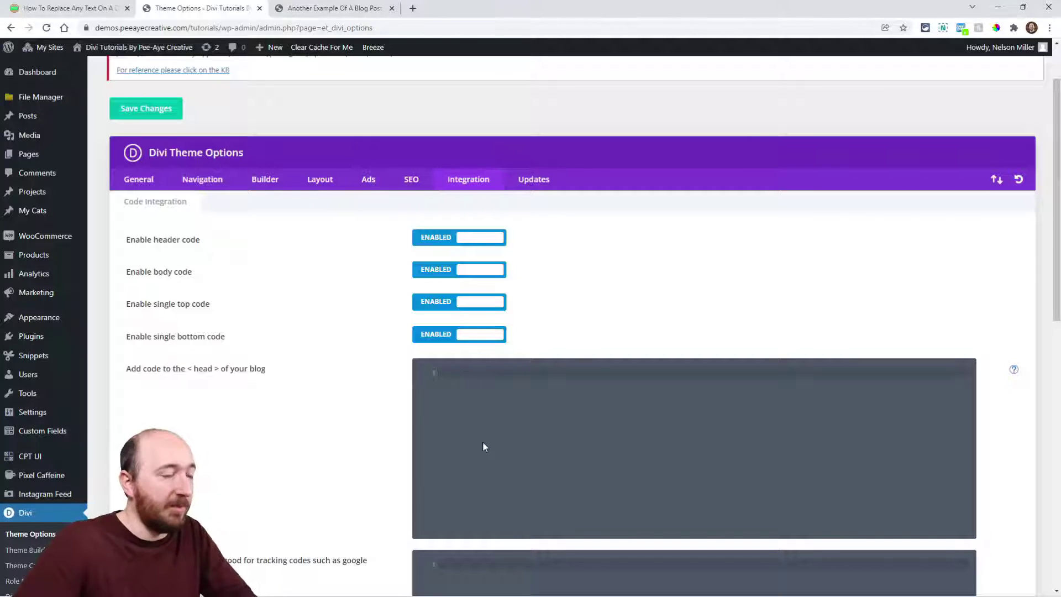
key(ctrl+v)
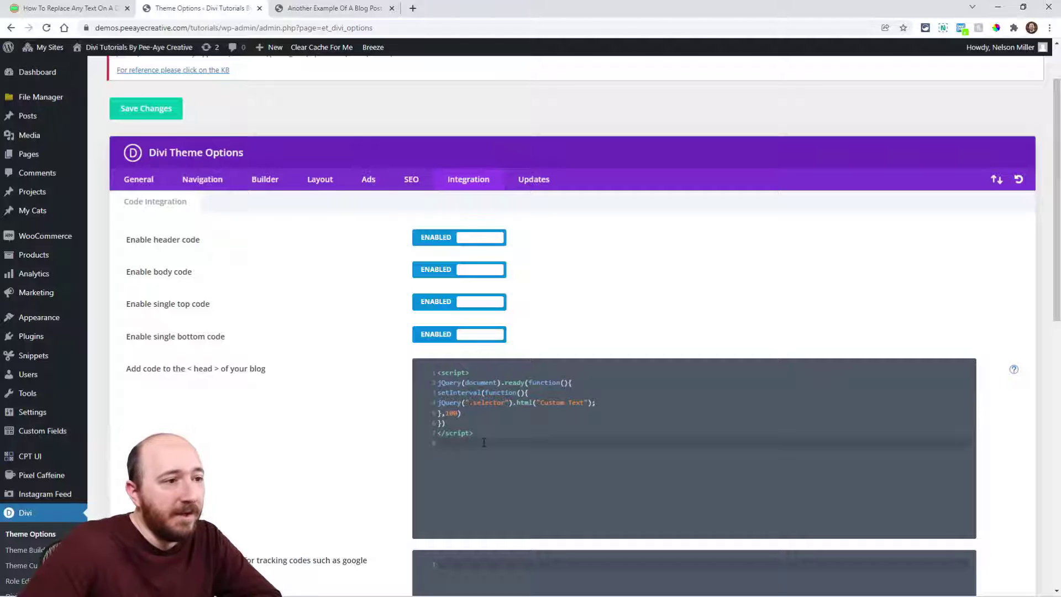
click(1049, 28)
click(1016, 133)
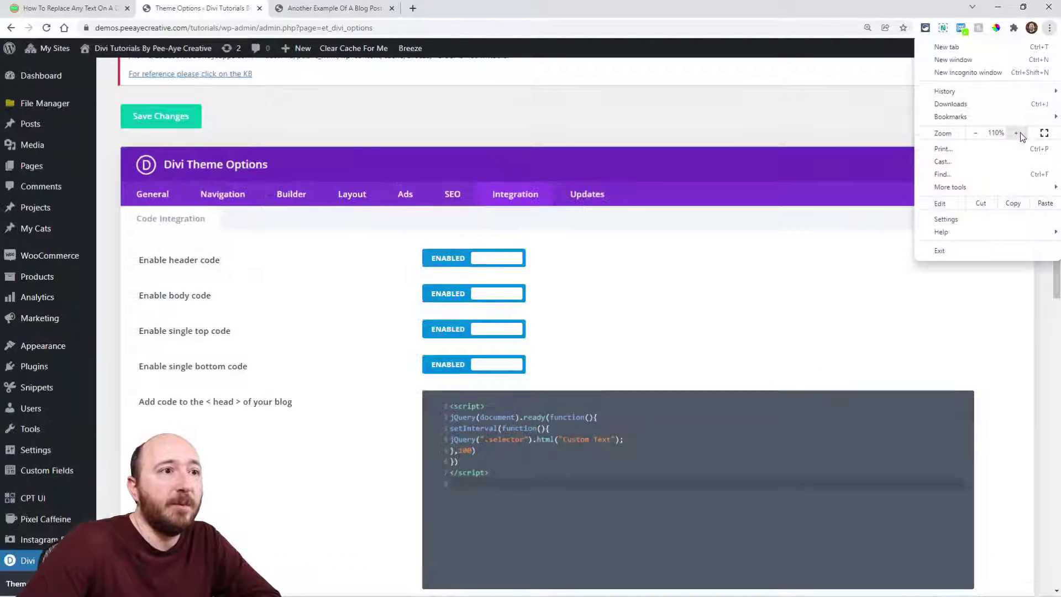
click(1021, 134)
click(813, 237)
scroll(810, 237, down, 4)
scroll(808, 238, down, 1)
scroll(810, 243, down, 1)
Step: Place the caret after .selector in line 4 of the pasted script
click(588, 313)
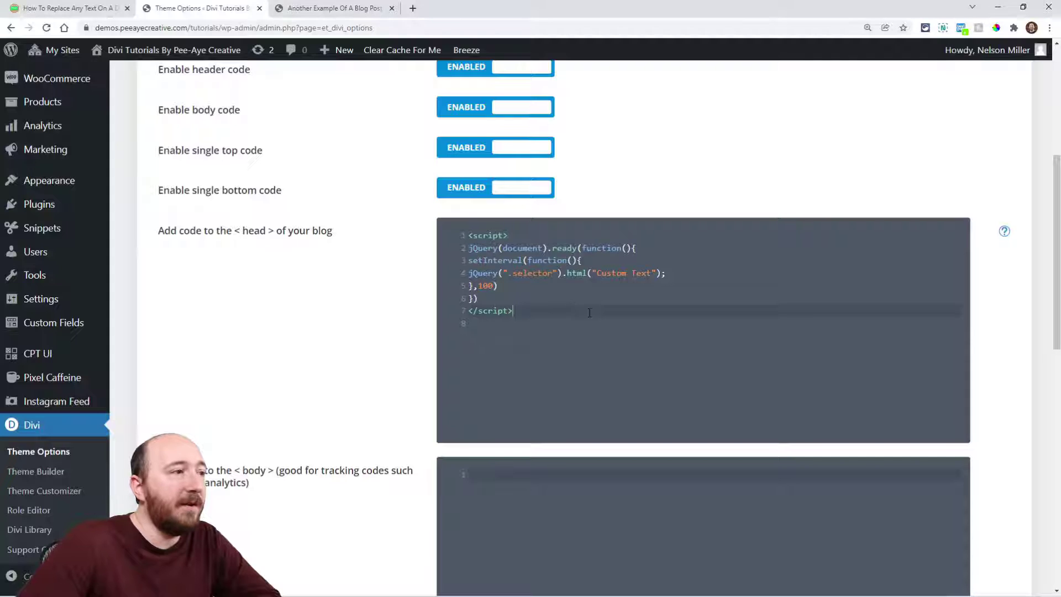
click(554, 274)
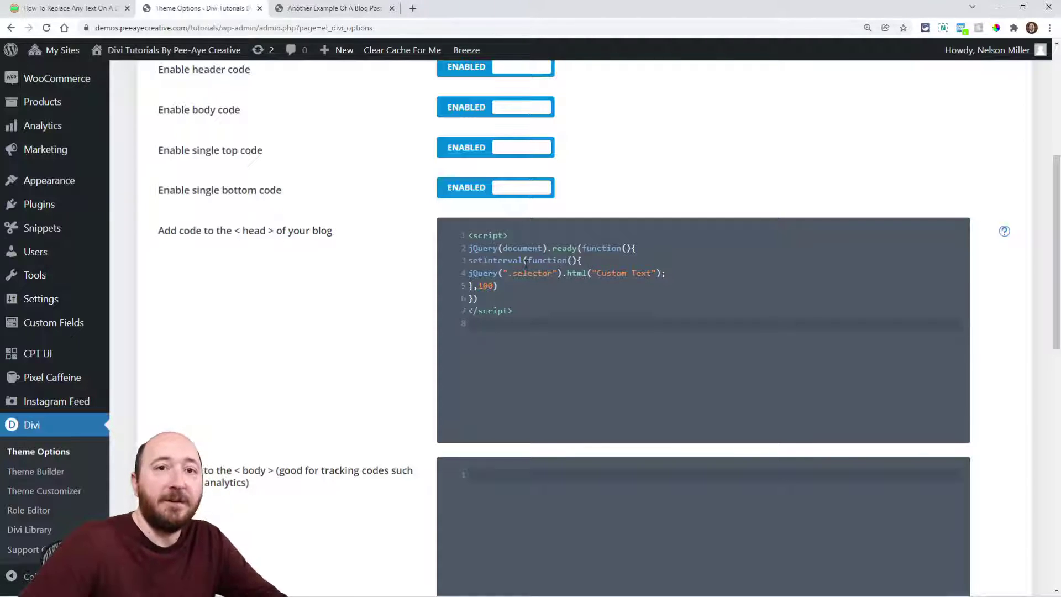
Step: Grab '.comment-reply-title span' from the CSS editor and paste it over .selector in the head script
click(331, 9)
click(682, 119)
drag(729, 71, 580, 70)
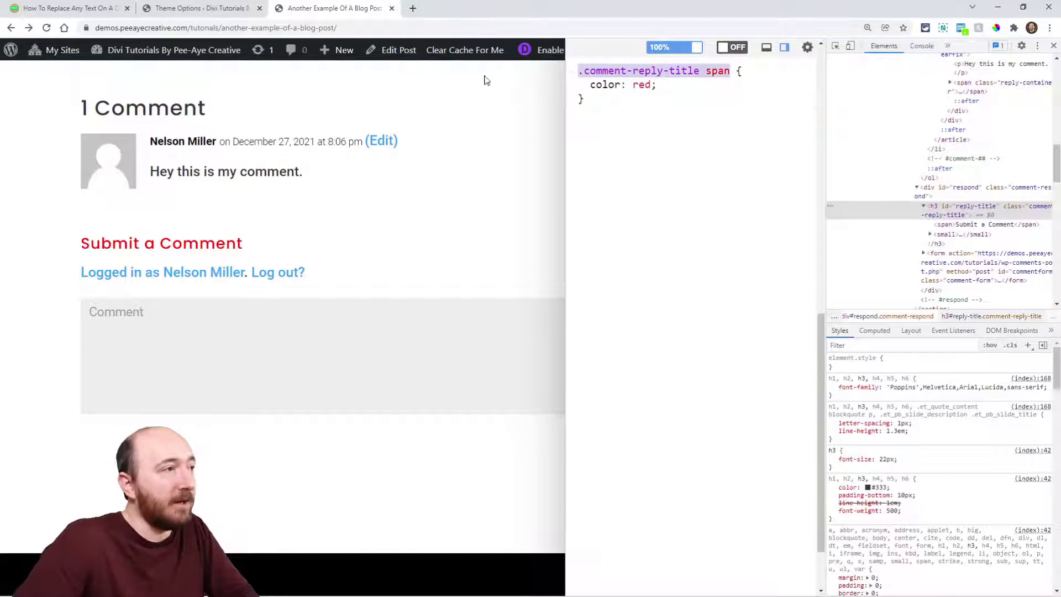
click(199, 9)
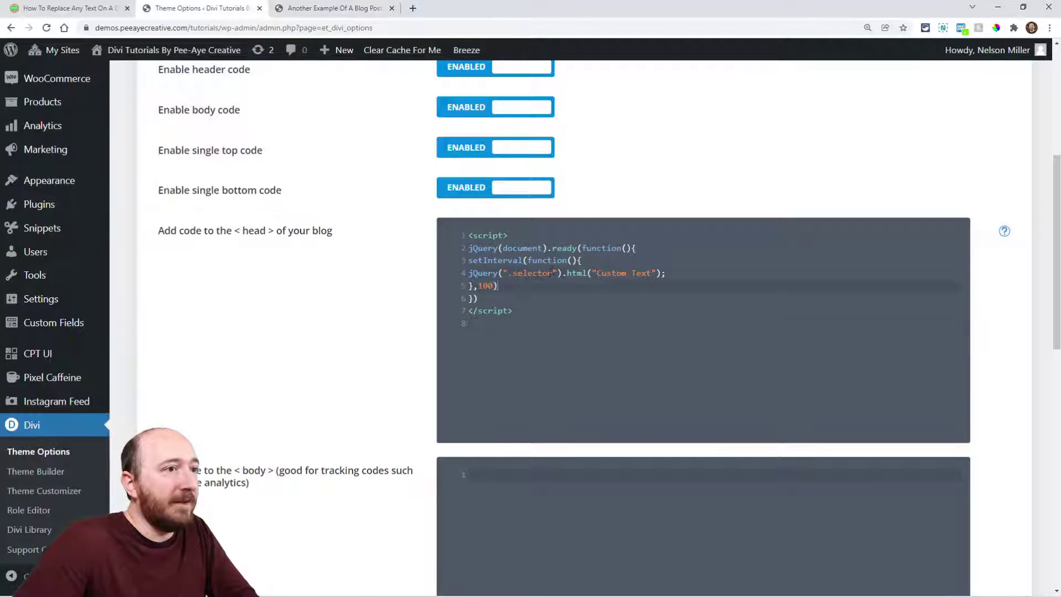
key(ctrl+v)
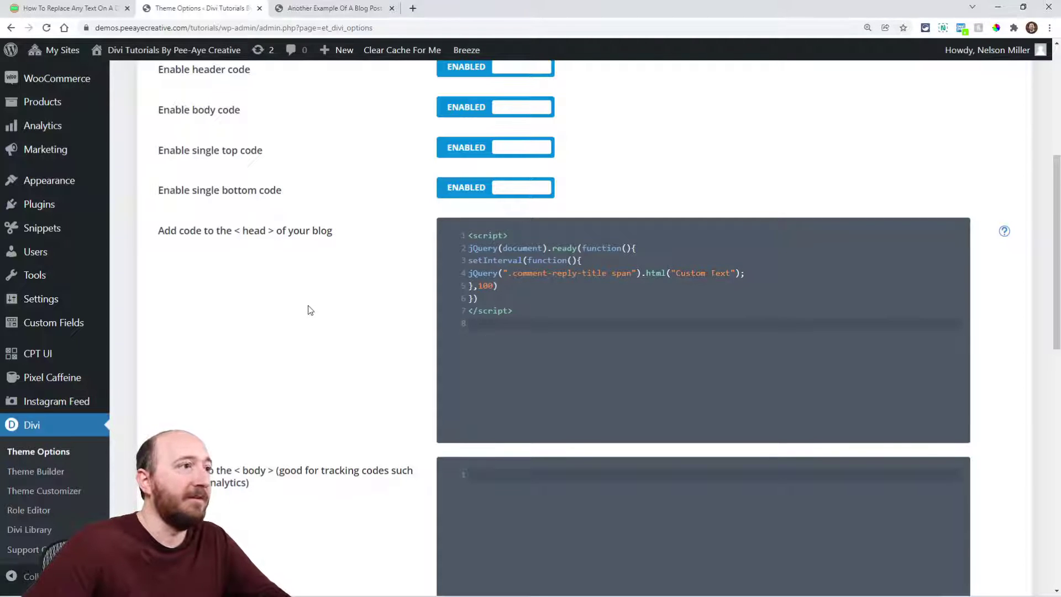
scroll(309, 310, up, 3)
scroll(248, 207, up, 3)
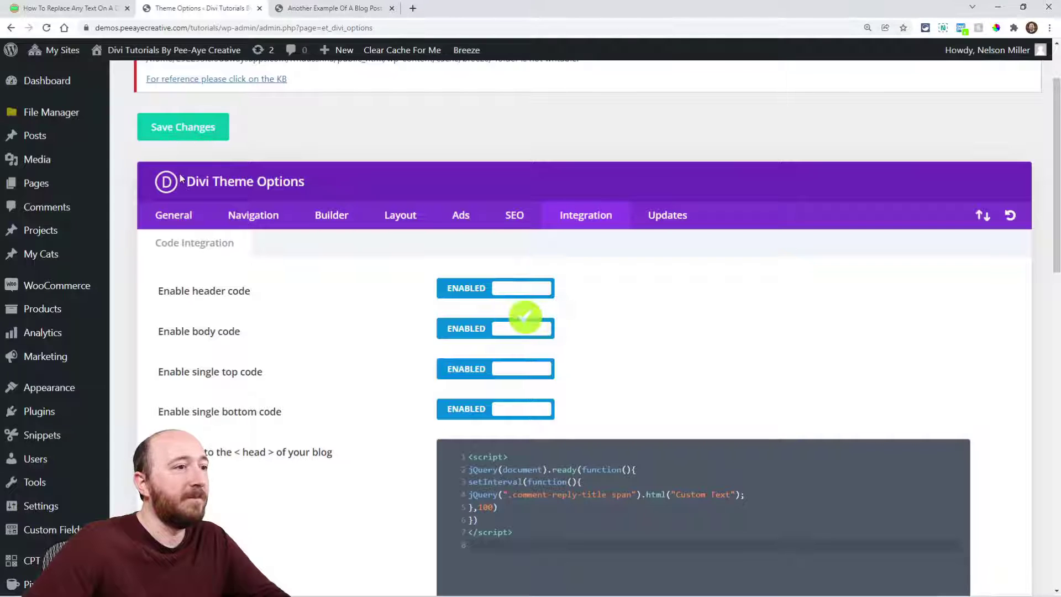
Step: View the post full-size to confirm the heading reads 'Custom Text', then return to integration settings
click(319, 8)
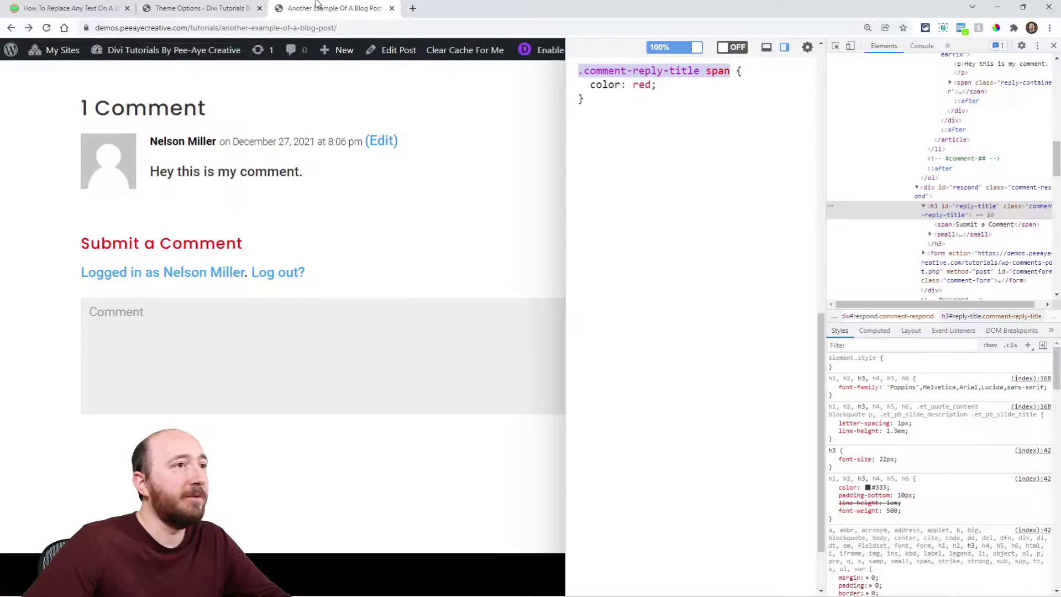
click(962, 31)
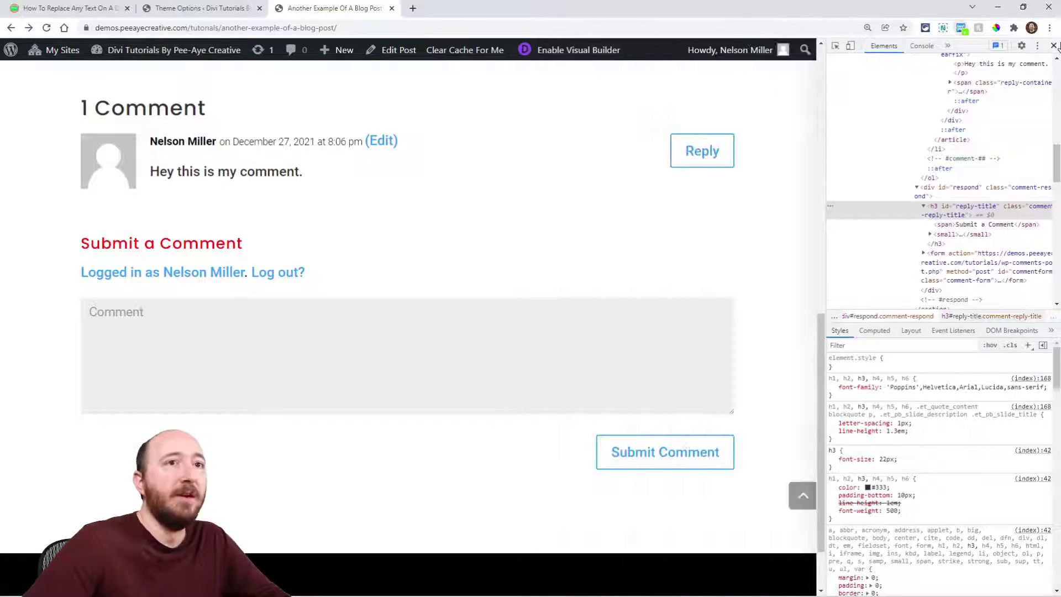
click(1053, 45)
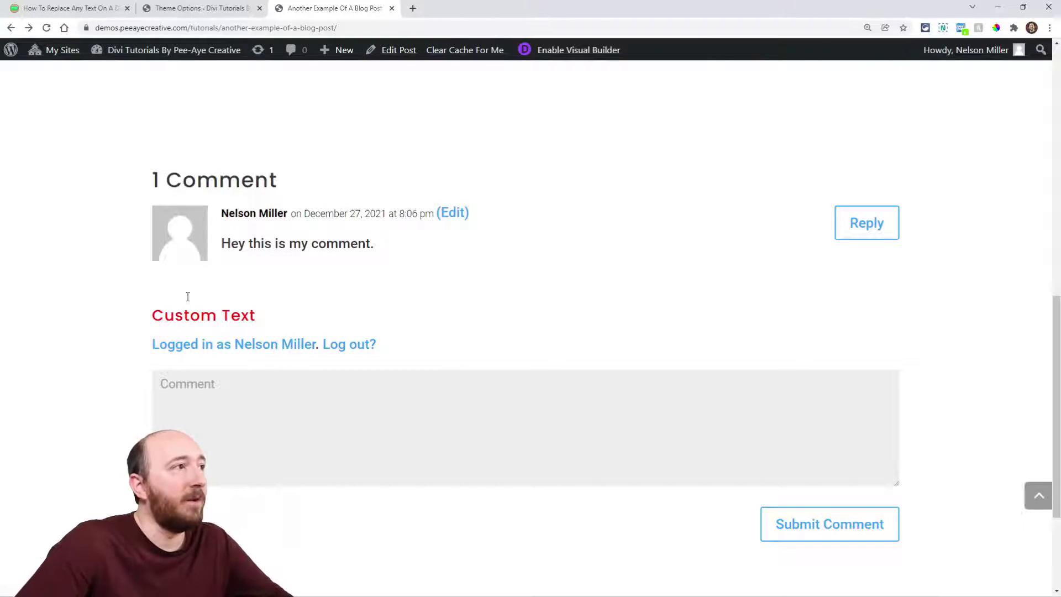
click(199, 8)
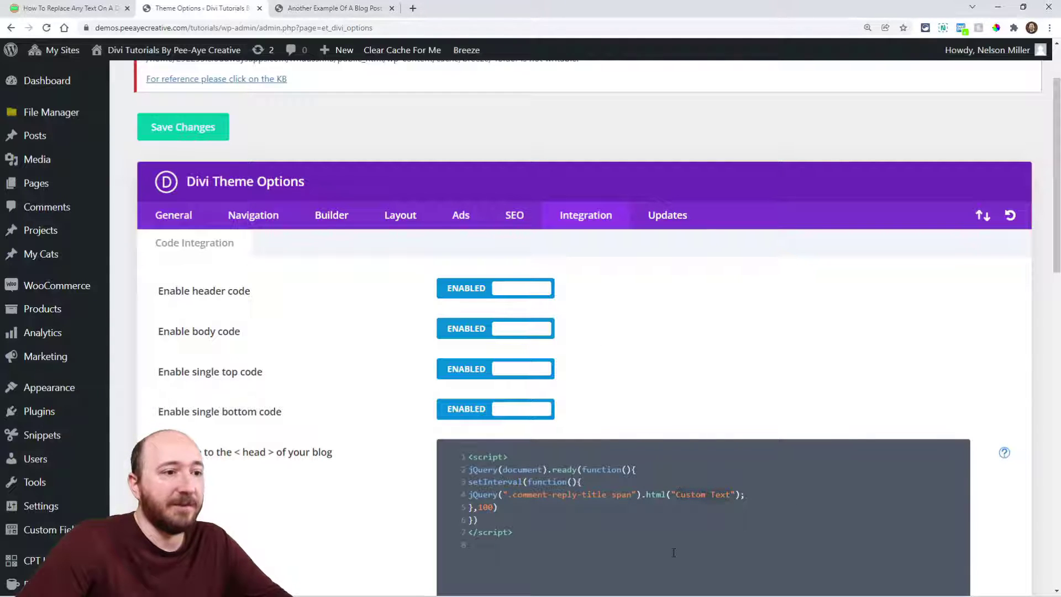
scroll(662, 503, down, 3)
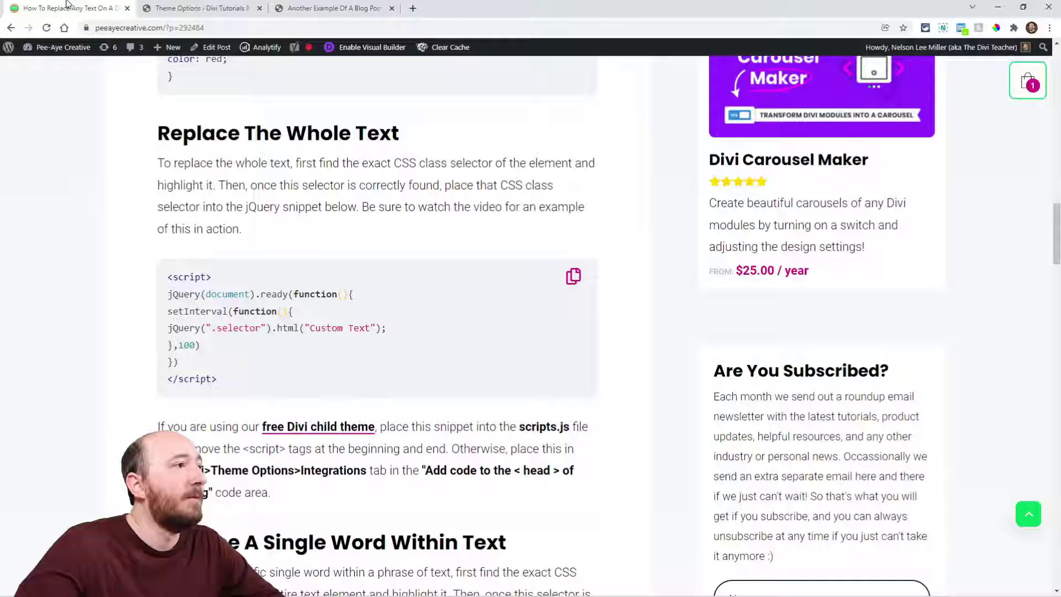
scroll(280, 326, down, 5)
scroll(279, 326, down, 3)
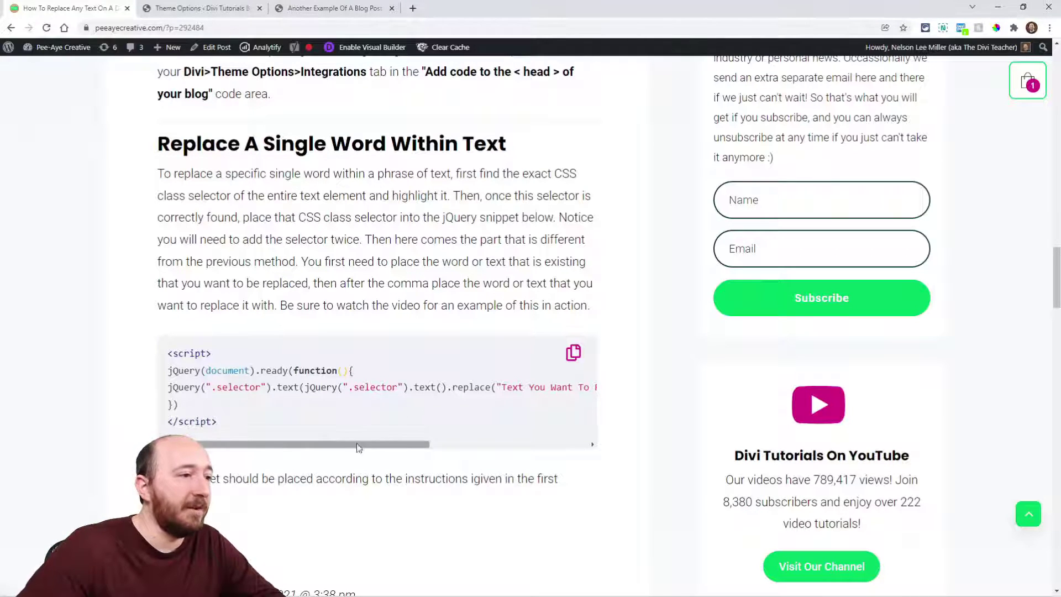
Step: Examine the selector, text-to-replace and replacement strings in the single-word snippet, then copy it
drag(400, 387, 350, 387)
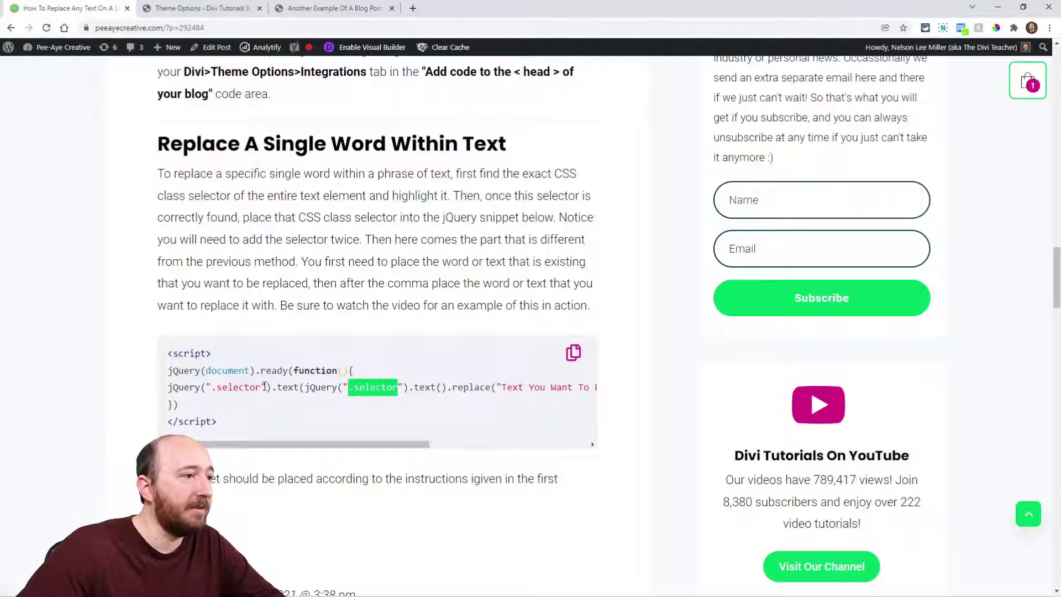
drag(266, 386, 213, 387)
drag(354, 445, 465, 442)
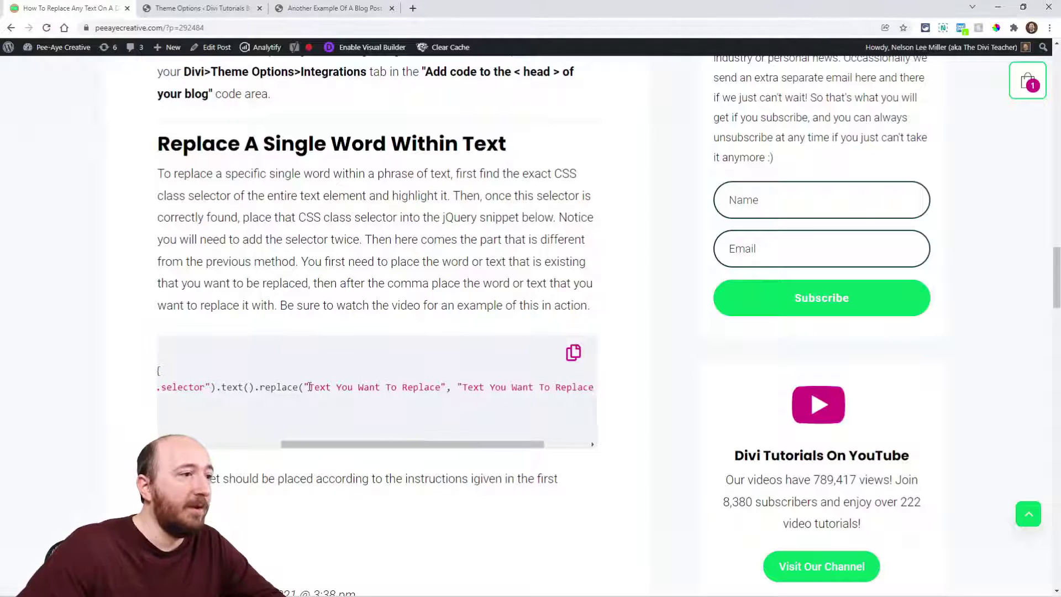
drag(308, 387, 445, 387)
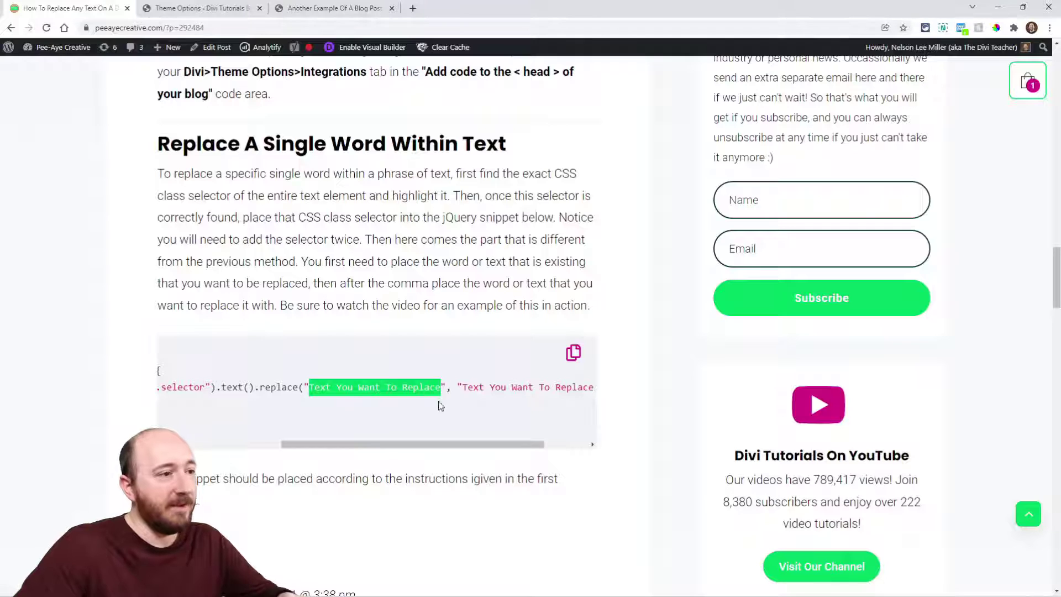
drag(449, 386, 308, 387)
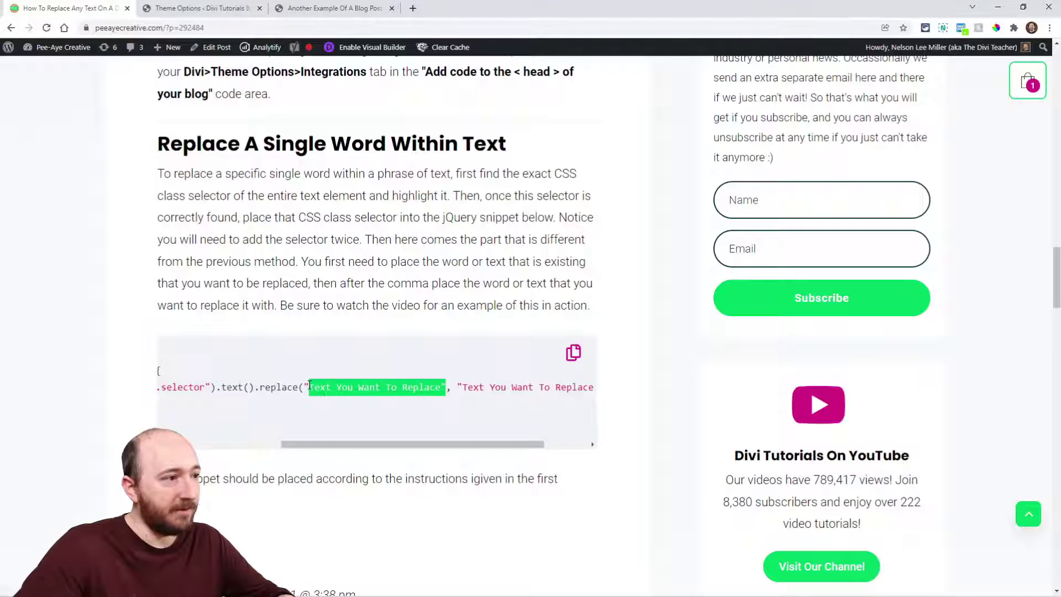
click(449, 387)
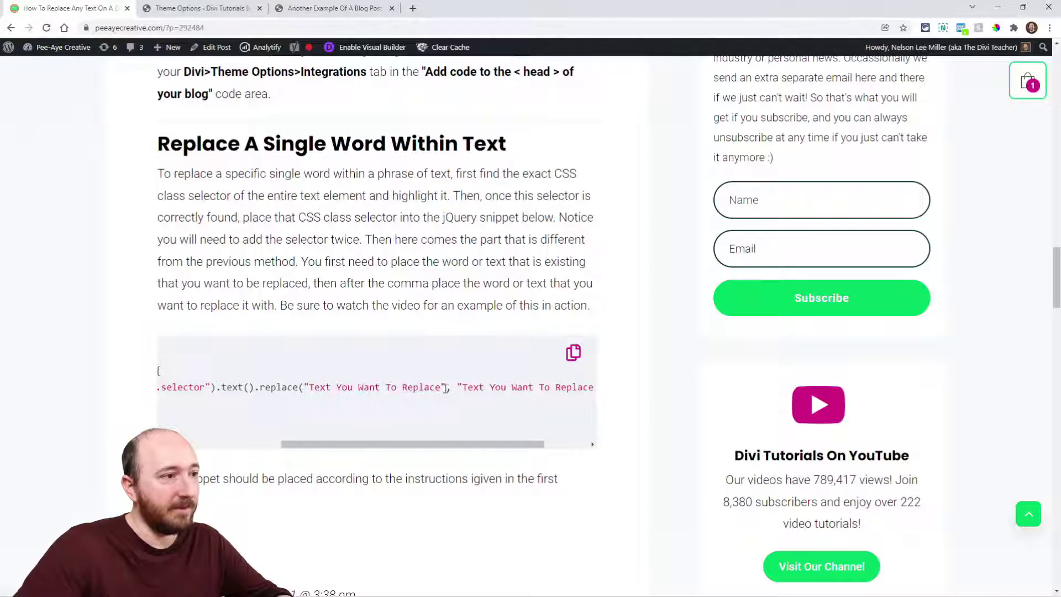
drag(463, 387, 589, 388)
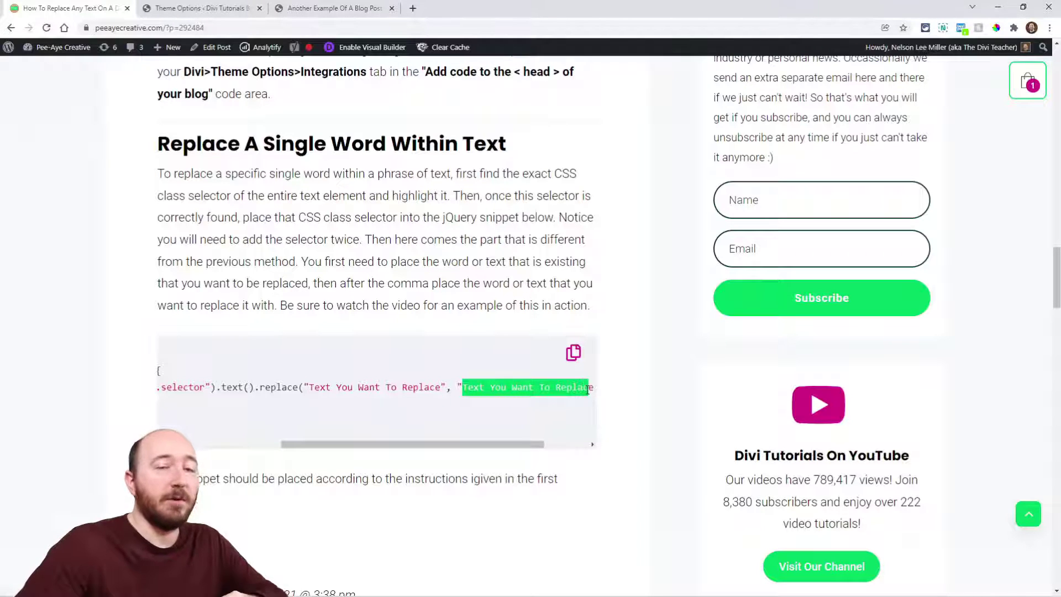
drag(402, 388, 330, 388)
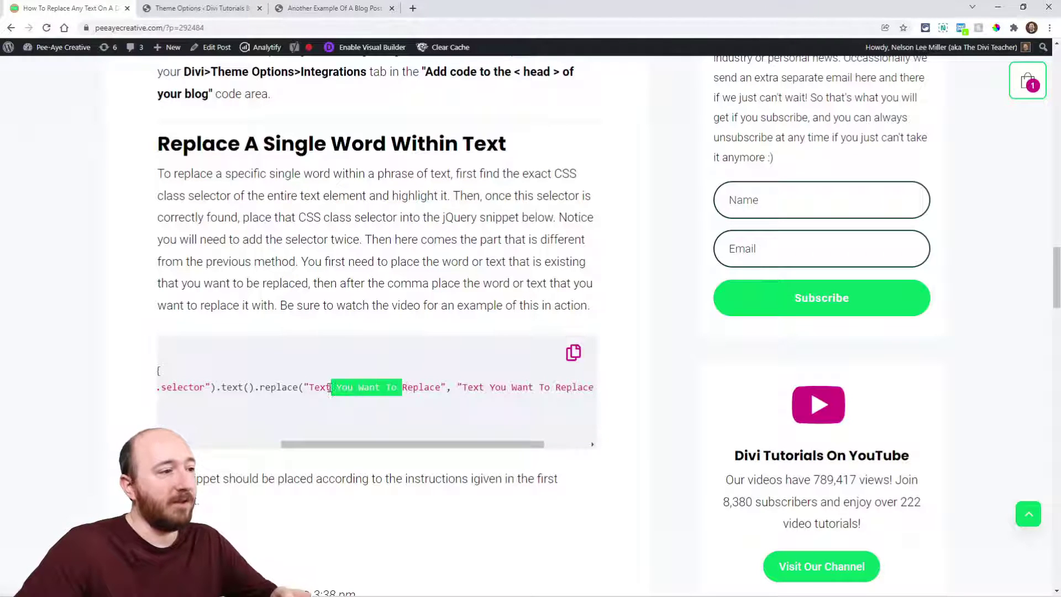
click(475, 388)
click(573, 354)
Step: Replace the old head code with the single-word replacement snippet
click(199, 9)
click(490, 433)
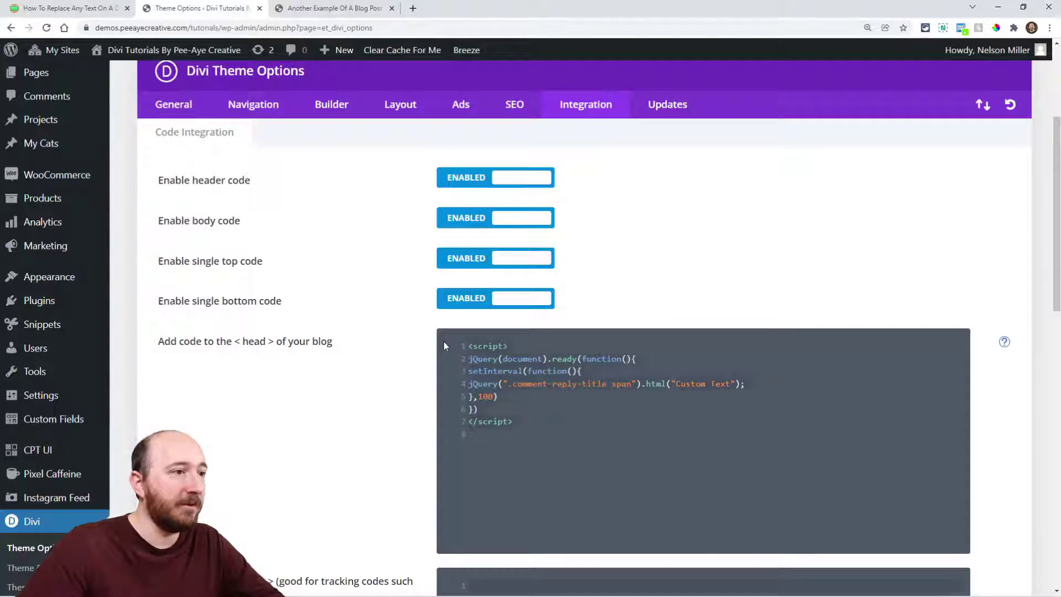
key(ctrl+a)
key(BackSpace)
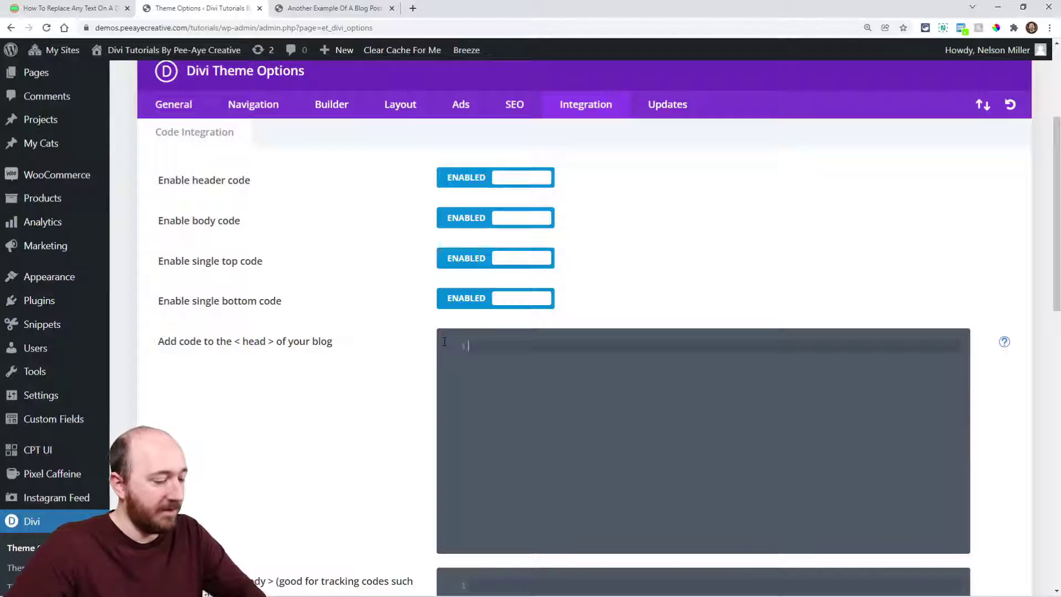
key(ctrl+v)
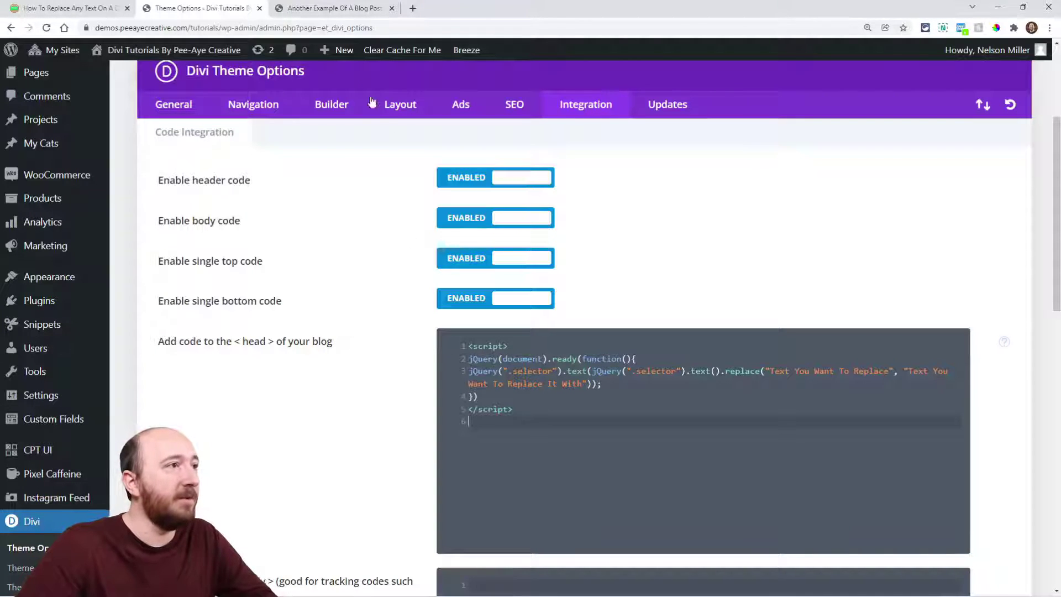
Step: Copy the selector from the User CSS editor and clear the red test rule
click(332, 7)
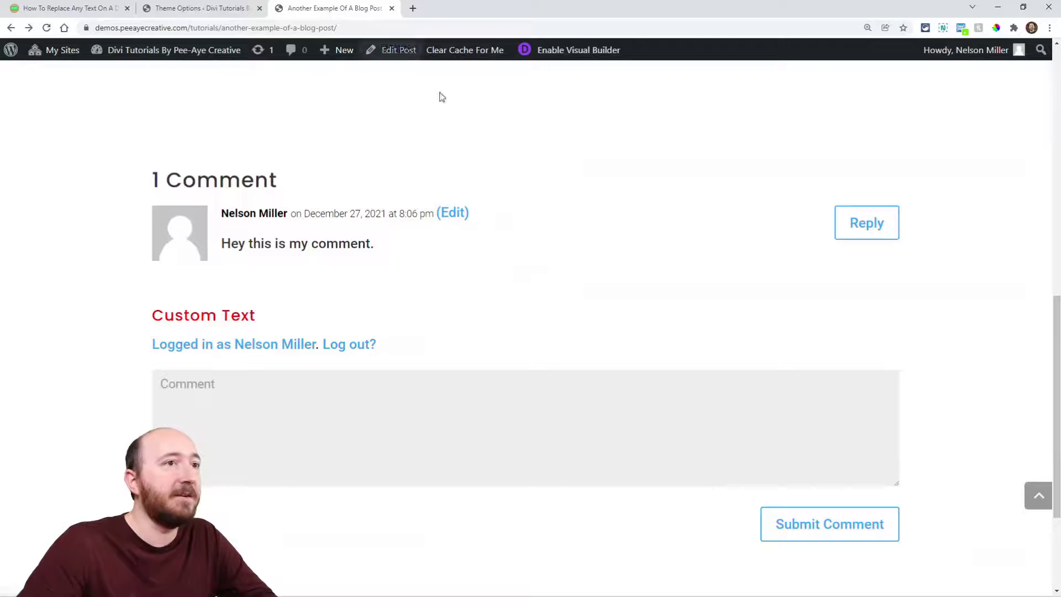
click(961, 28)
drag(966, 70, 812, 70)
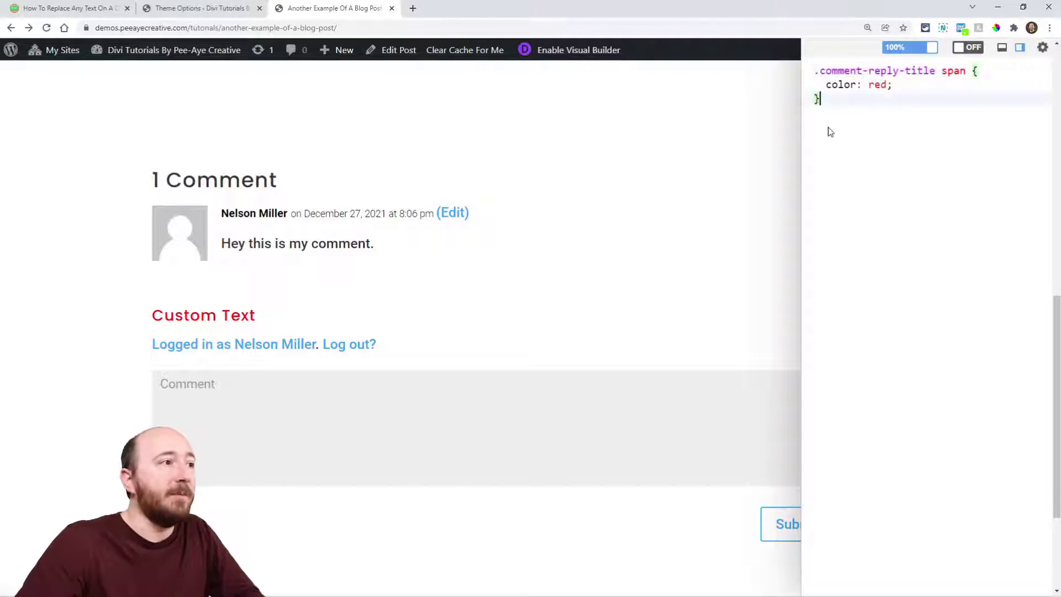
key(ctrl+a)
key(Delete)
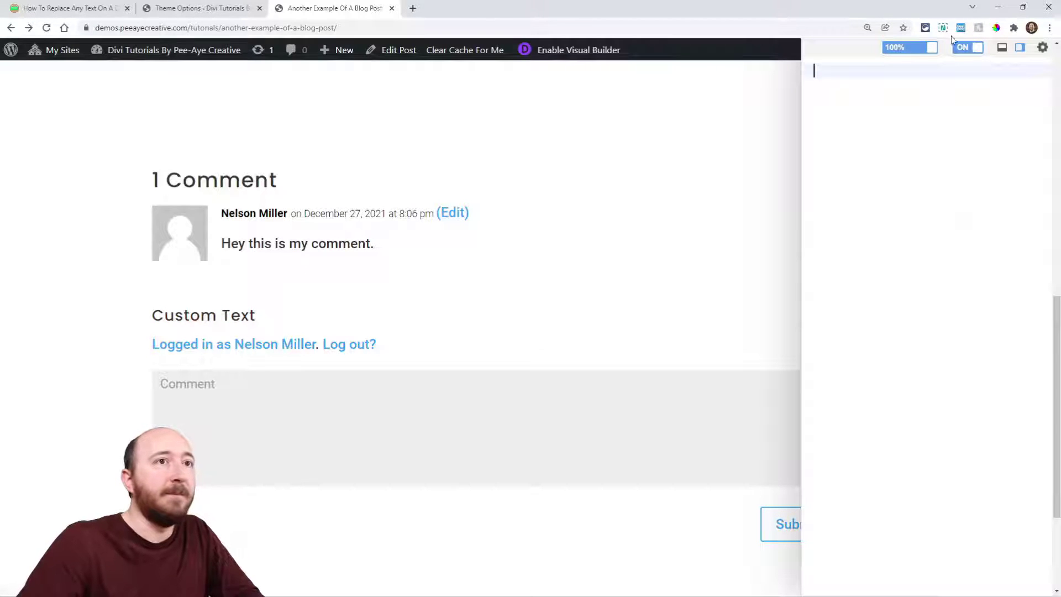
click(962, 28)
Step: Put '.comment-reply-title span' into both selector spots and check the post still shows 'Custom Text'
click(199, 8)
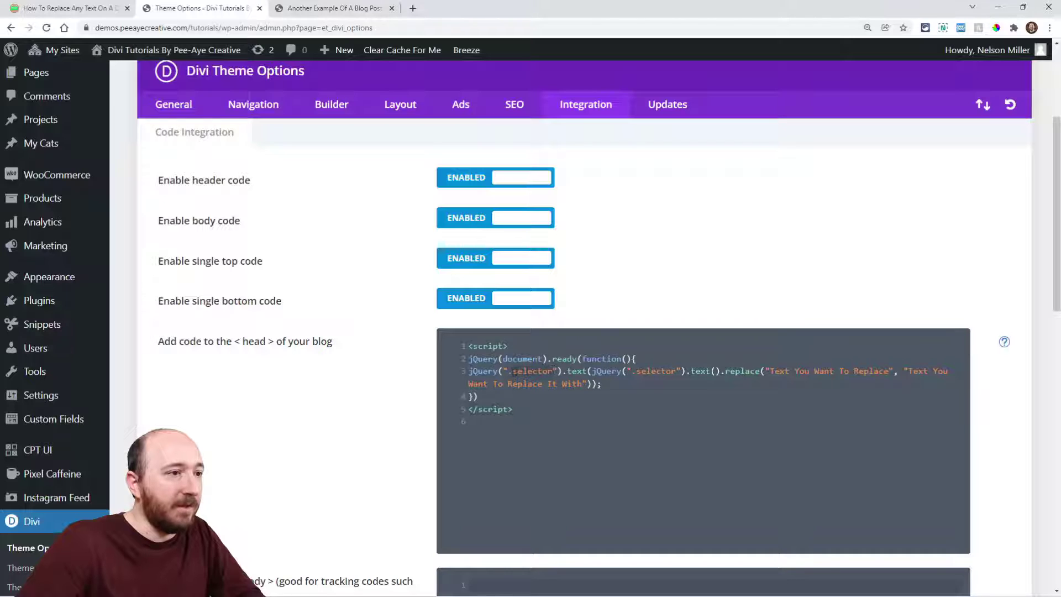
key(ctrl+v)
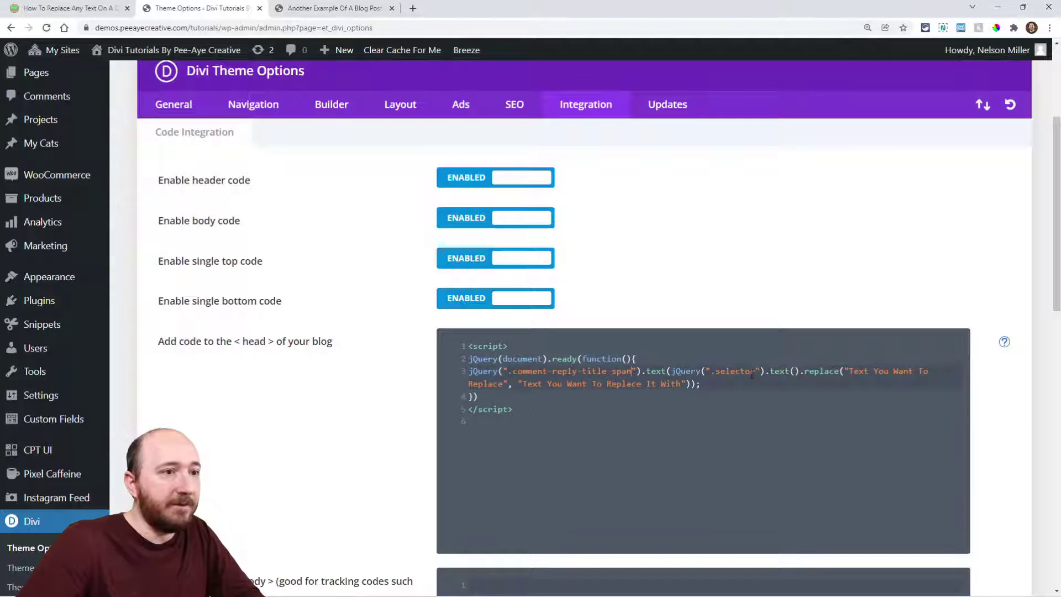
key(ctrl+v)
click(551, 408)
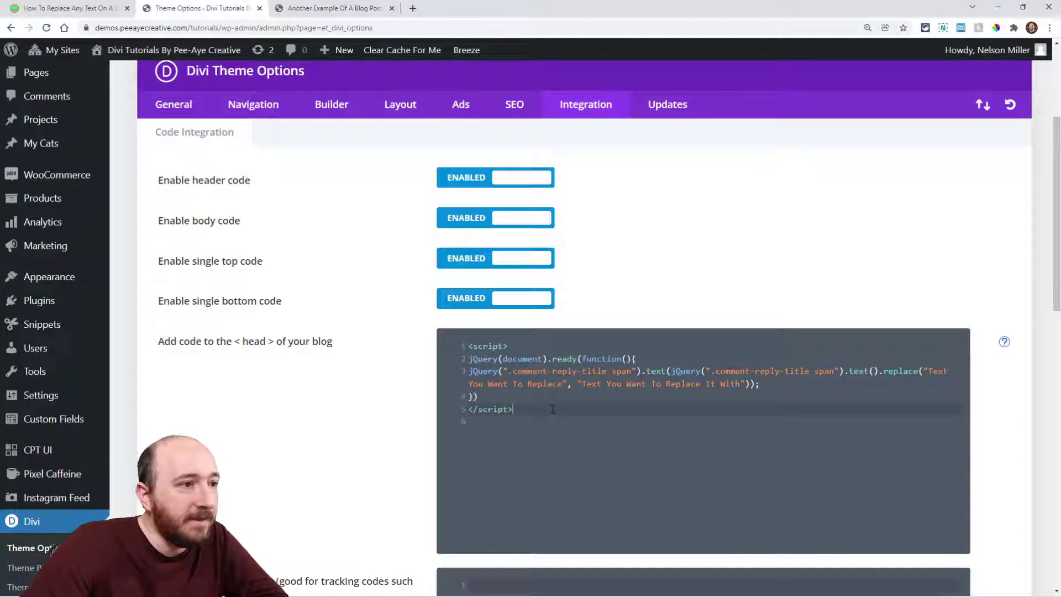
click(311, 10)
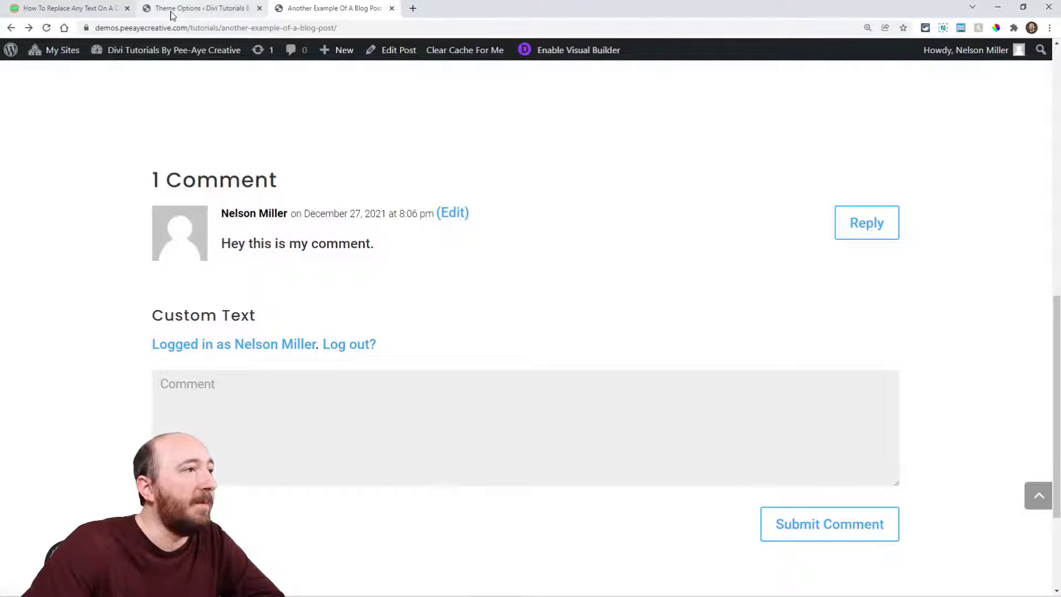
click(191, 8)
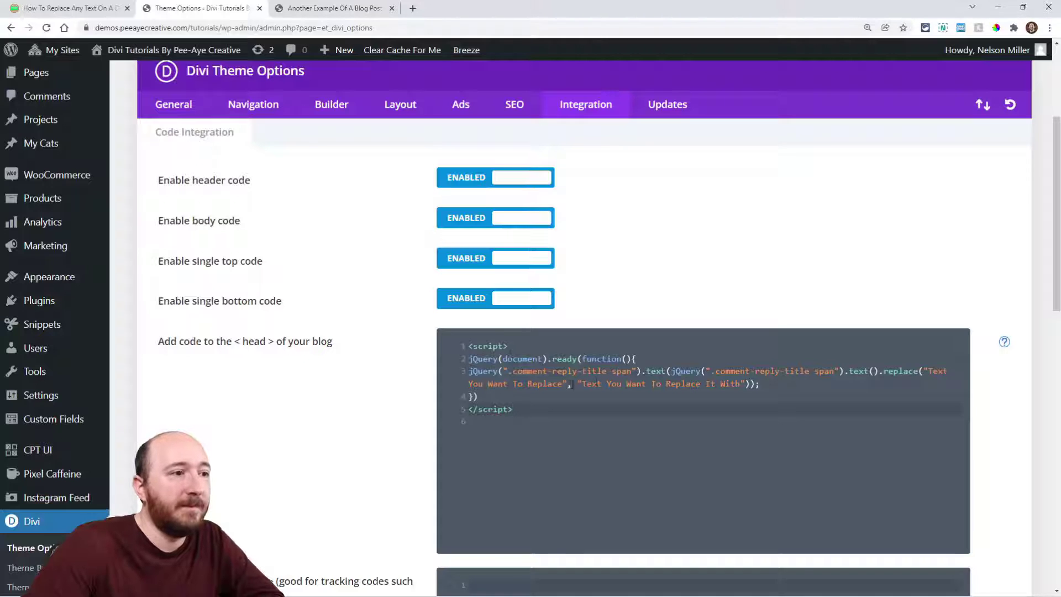
click(332, 9)
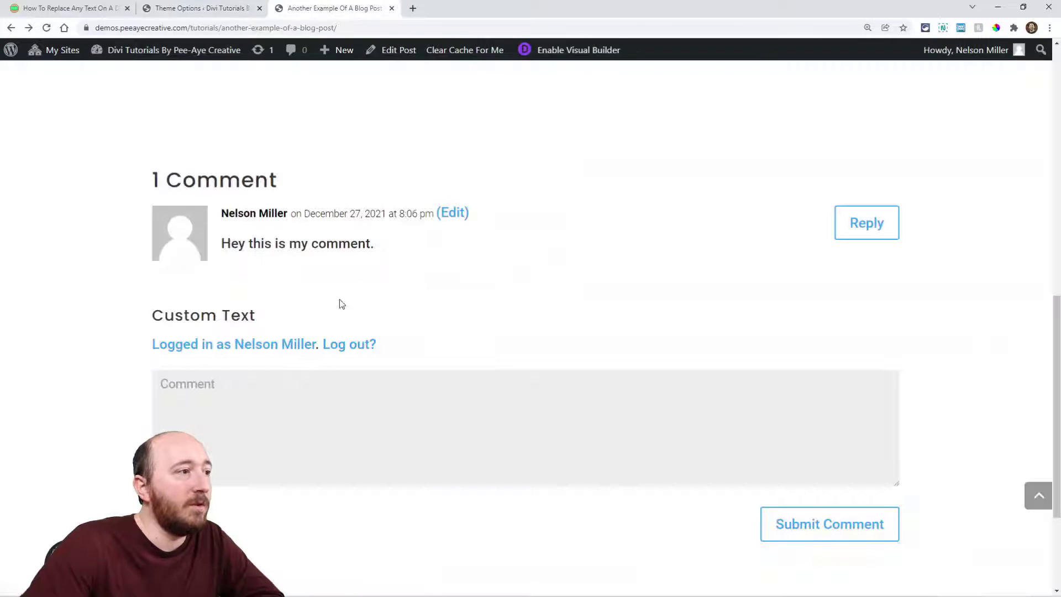
drag(152, 315, 258, 317)
Step: Edit replace() to swap 'Submit' for 'Share' and save the theme options
click(257, 317)
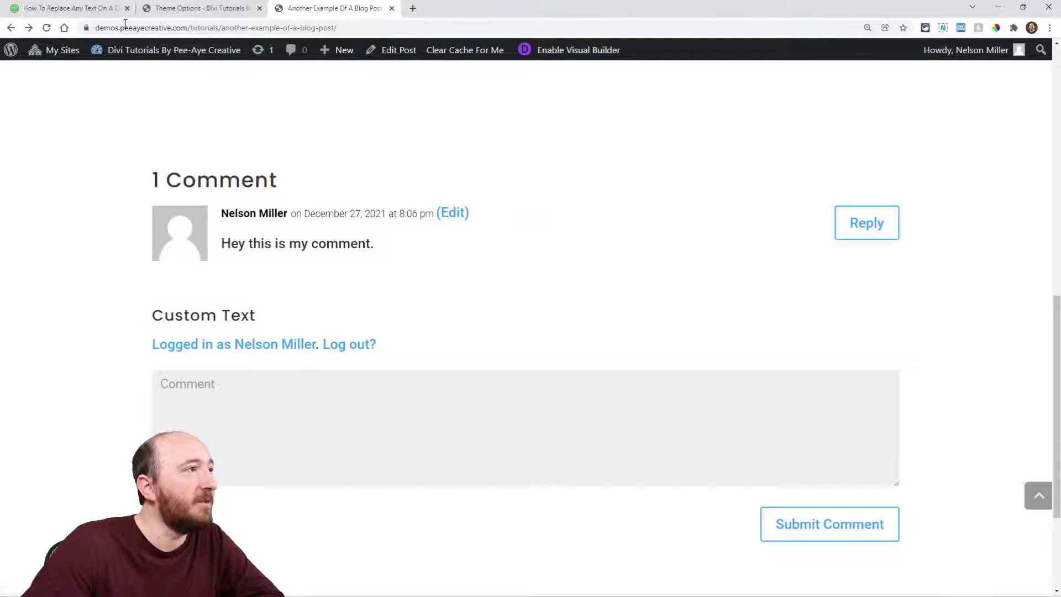
click(187, 8)
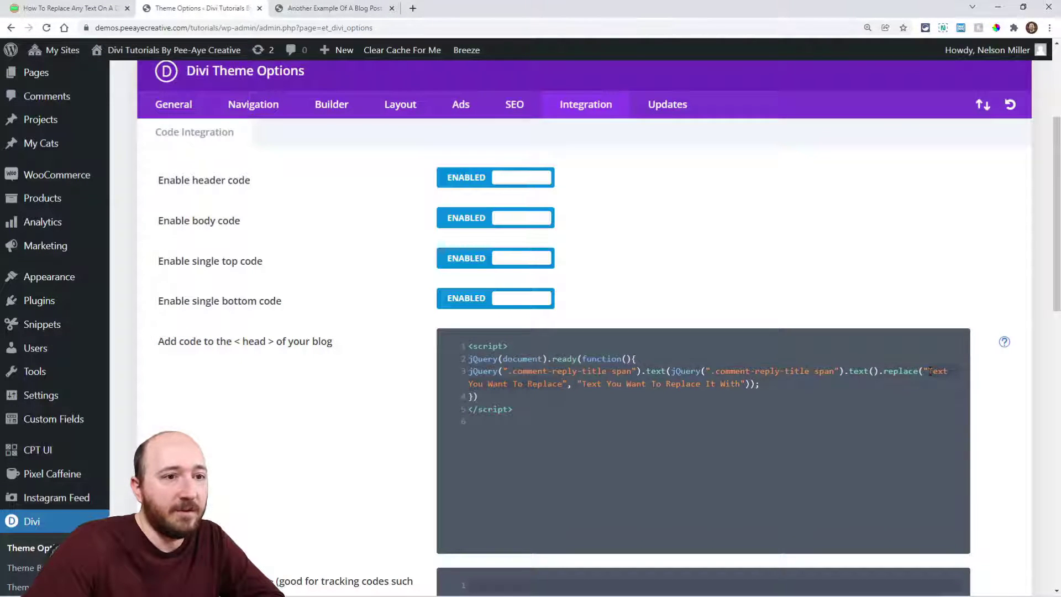
text(Subm)
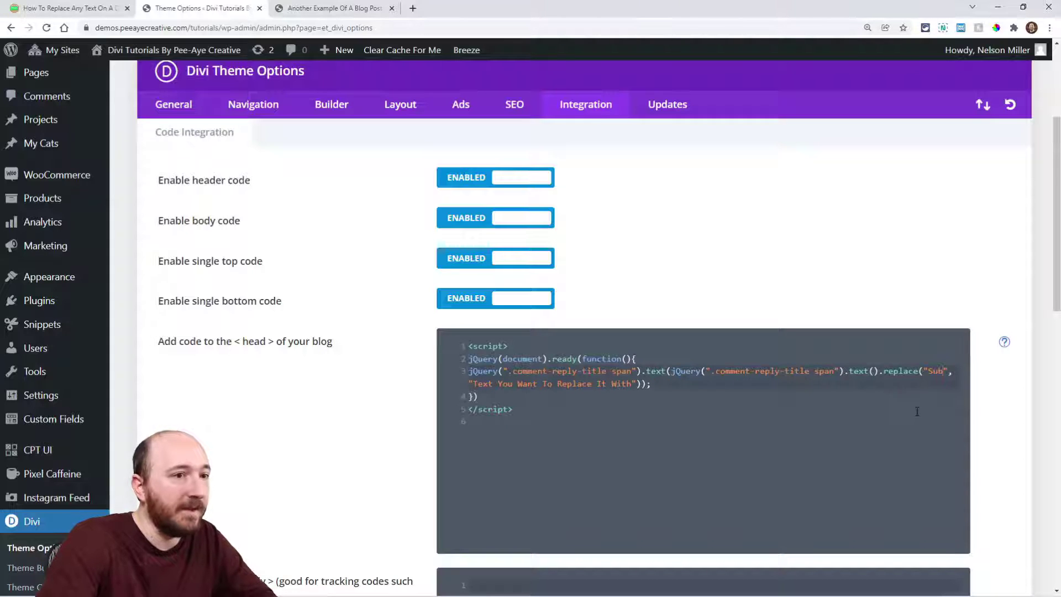
text(it)
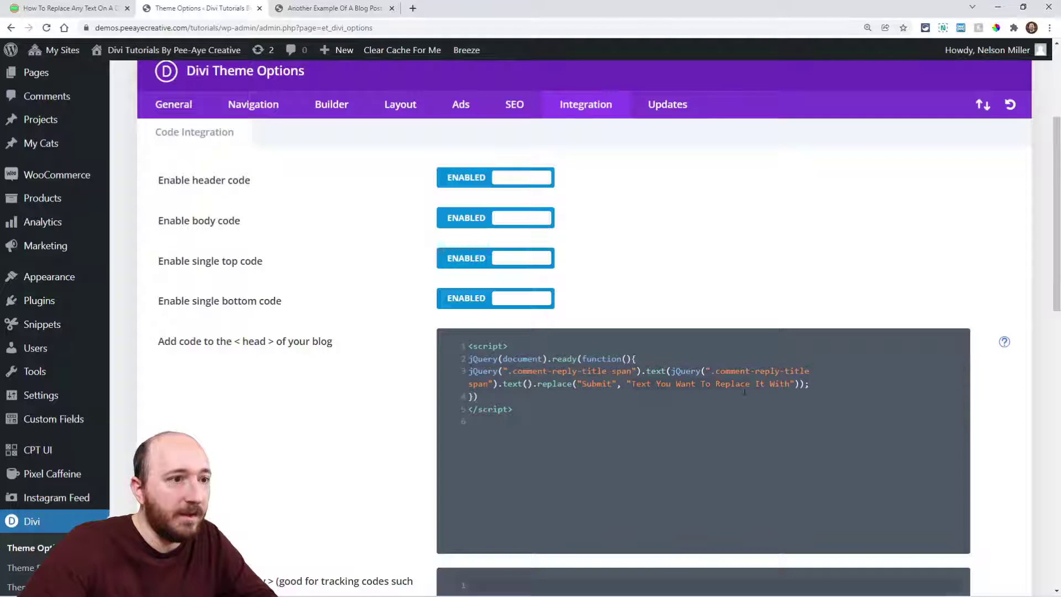
double_click(788, 383)
text(Share)
click(706, 427)
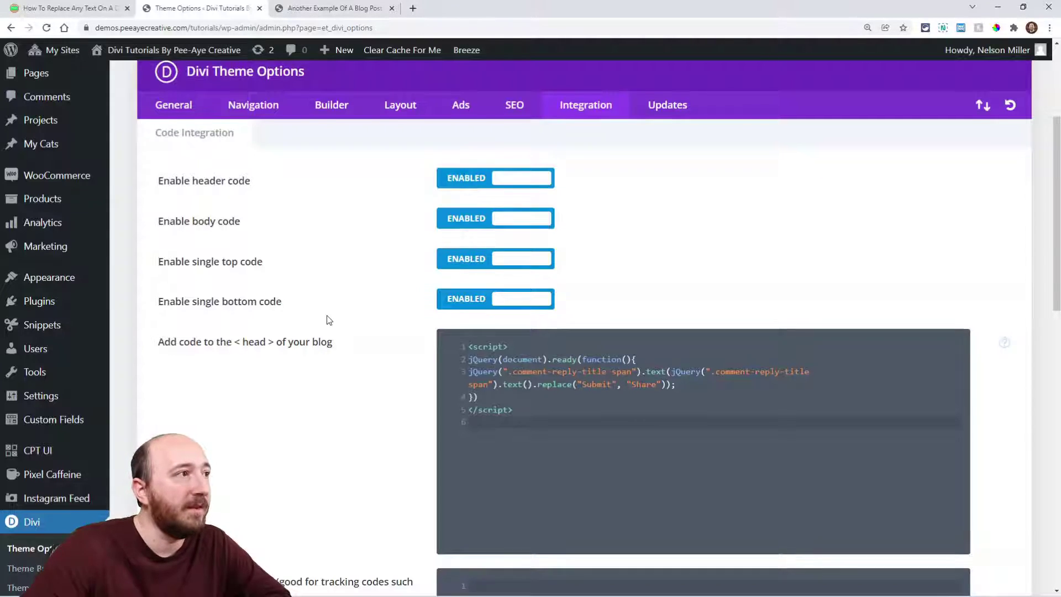
scroll(345, 328, up, 3)
click(192, 131)
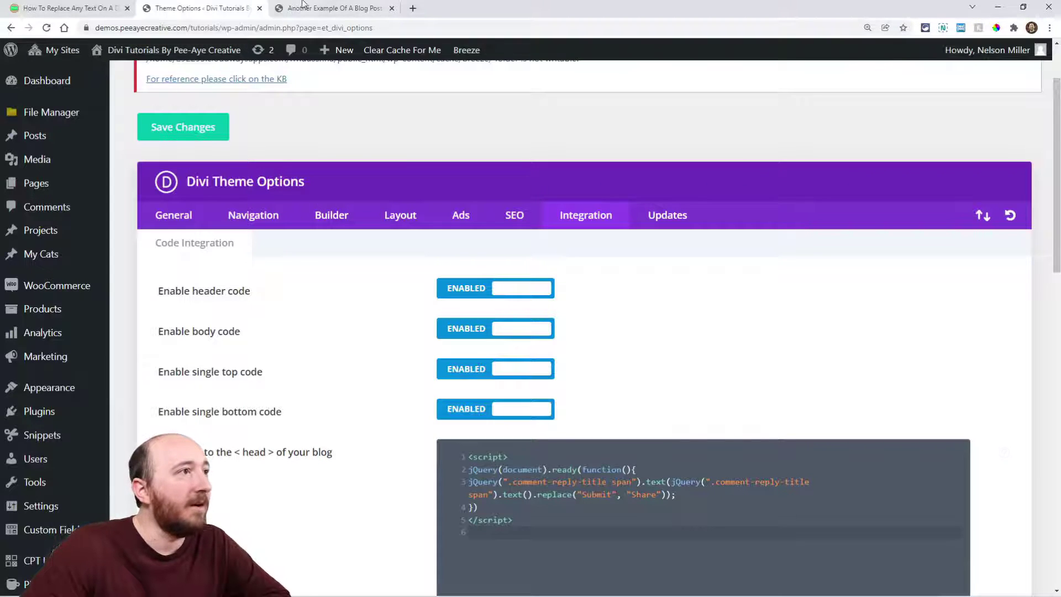
Step: Reload the post to confirm the heading reads 'Share a Comment', then go back to theme options
click(330, 8)
click(45, 27)
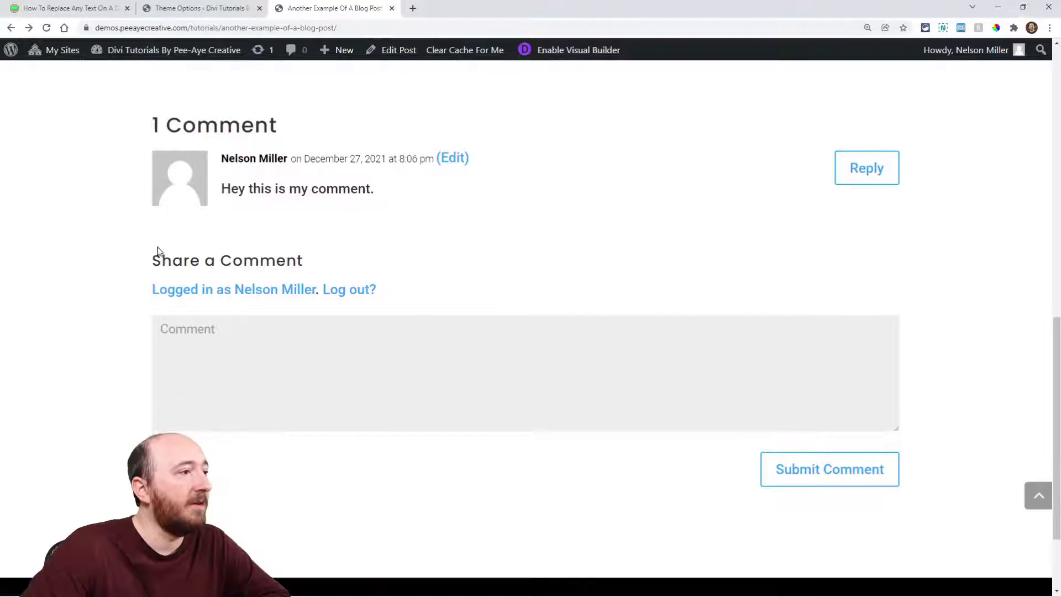
drag(153, 261, 198, 260)
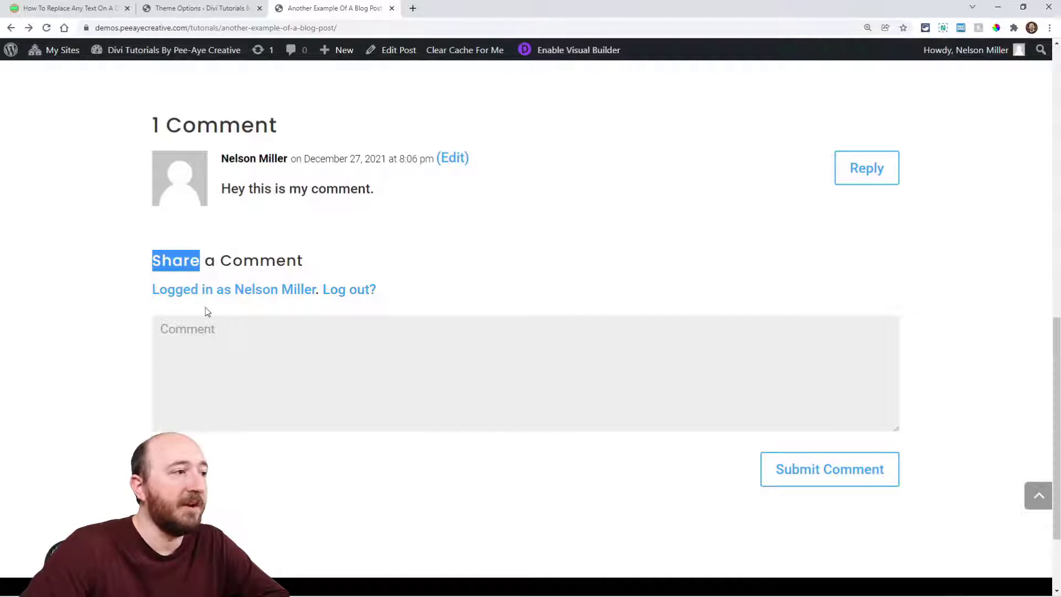
click(235, 260)
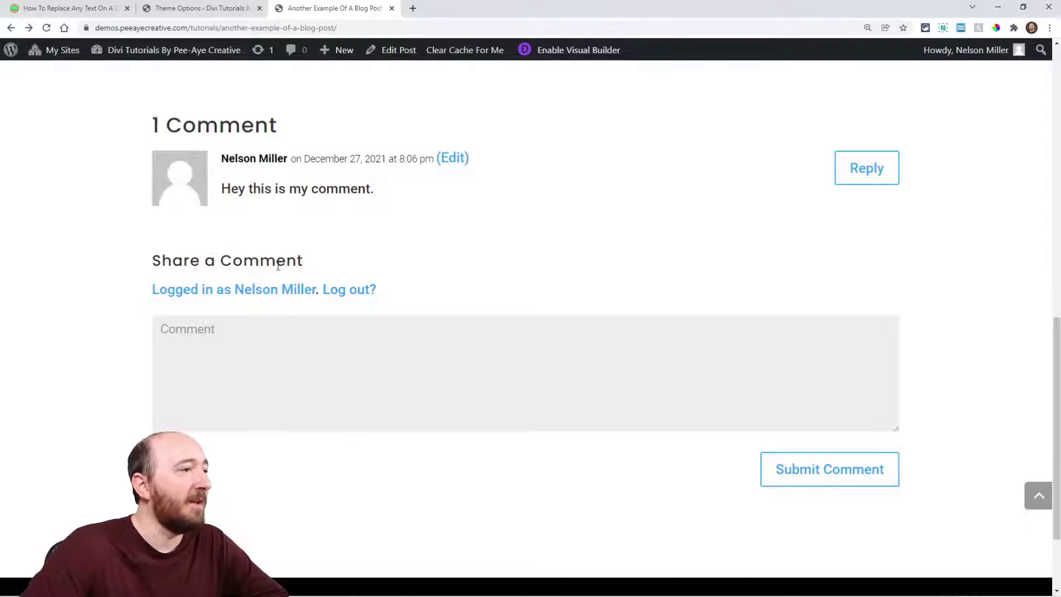
click(73, 9)
Step: Edit the snippet's replace() to ("Comment", "Response") and save the theme options
click(208, 8)
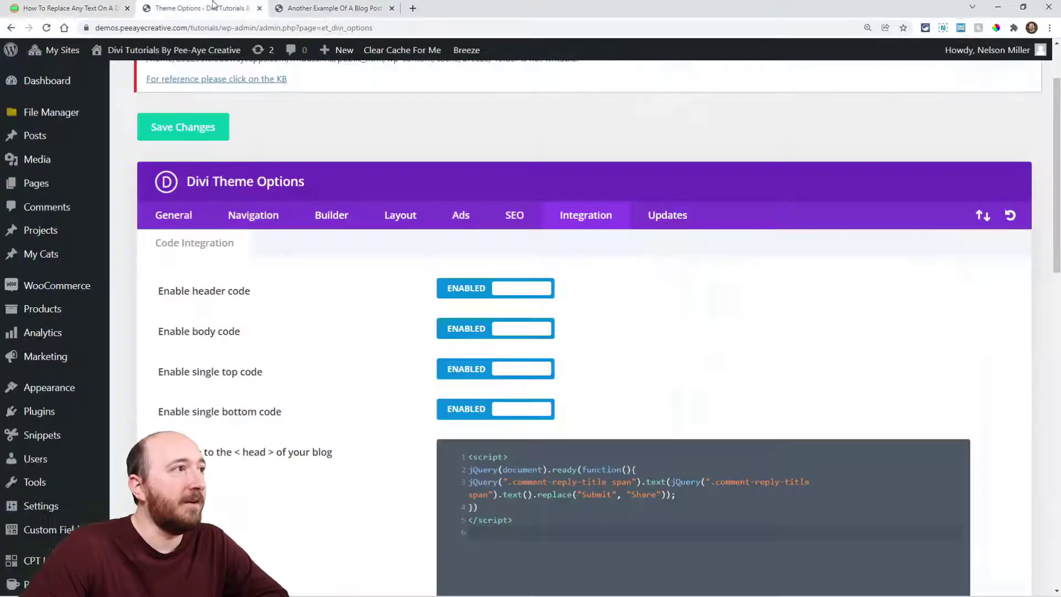
click(720, 491)
double_click(597, 494)
text(Comment)
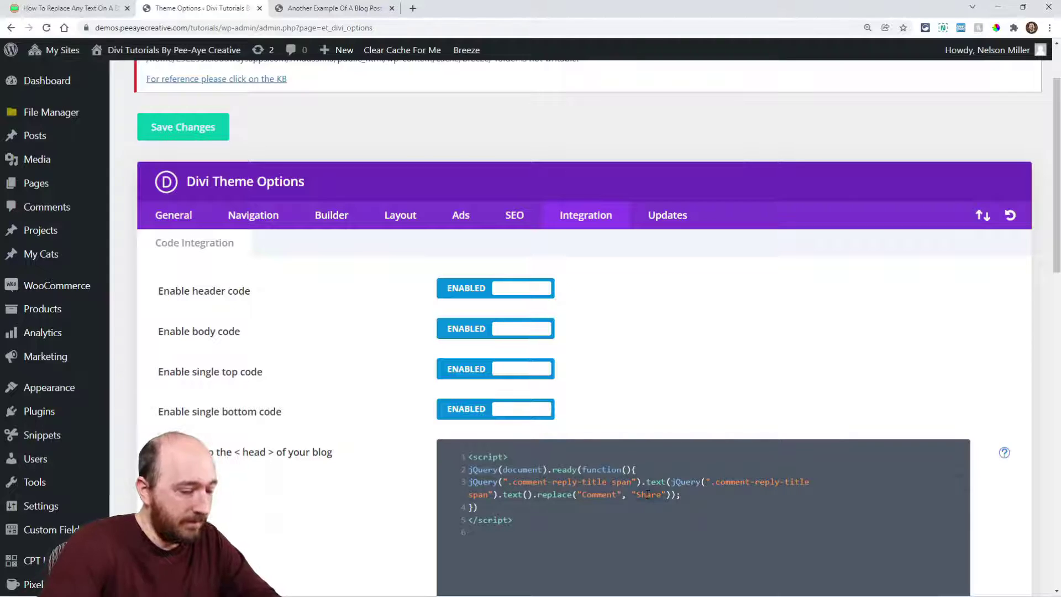
double_click(647, 495)
text(Response)
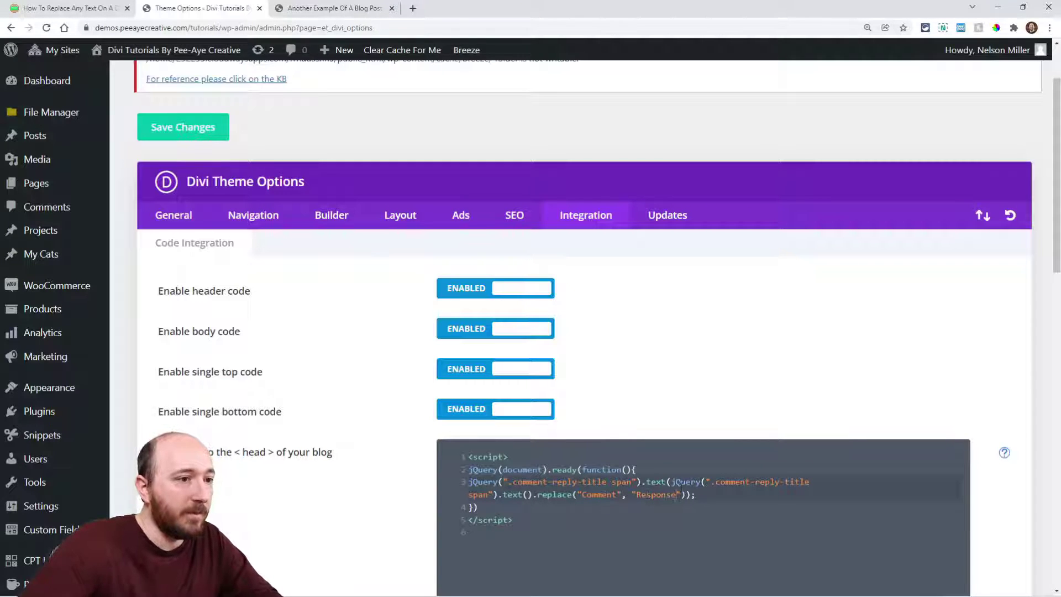
click(192, 128)
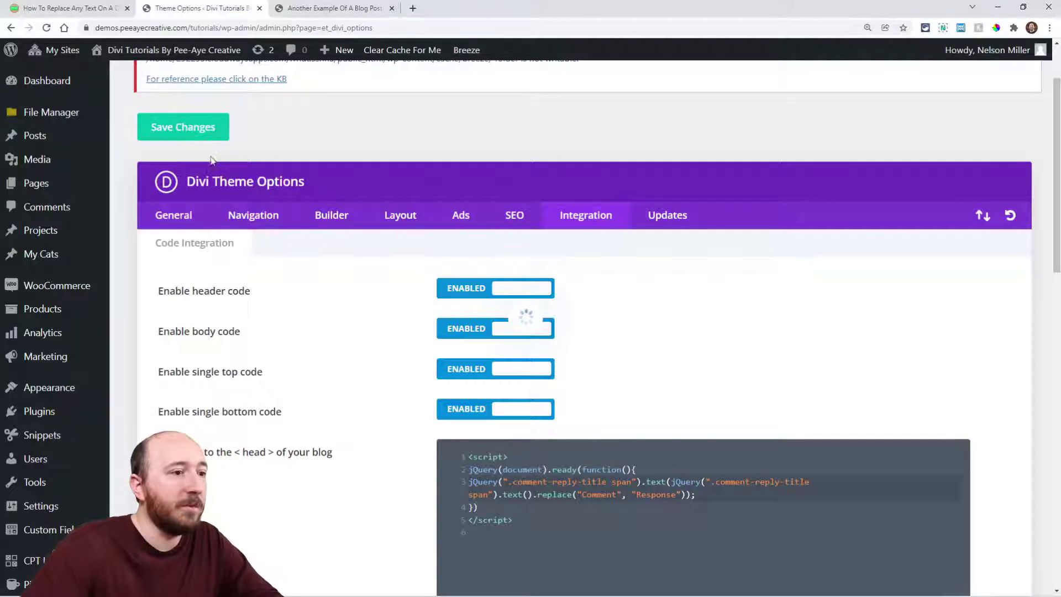
Step: Reload the demo post and verify the heading now reads 'Submit a Response'
click(324, 8)
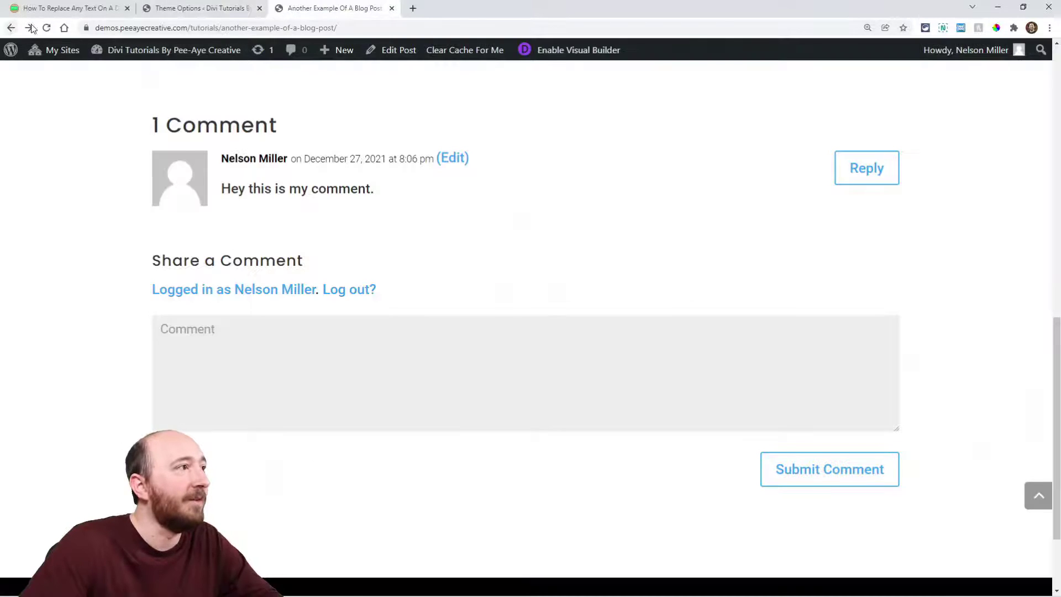
click(48, 28)
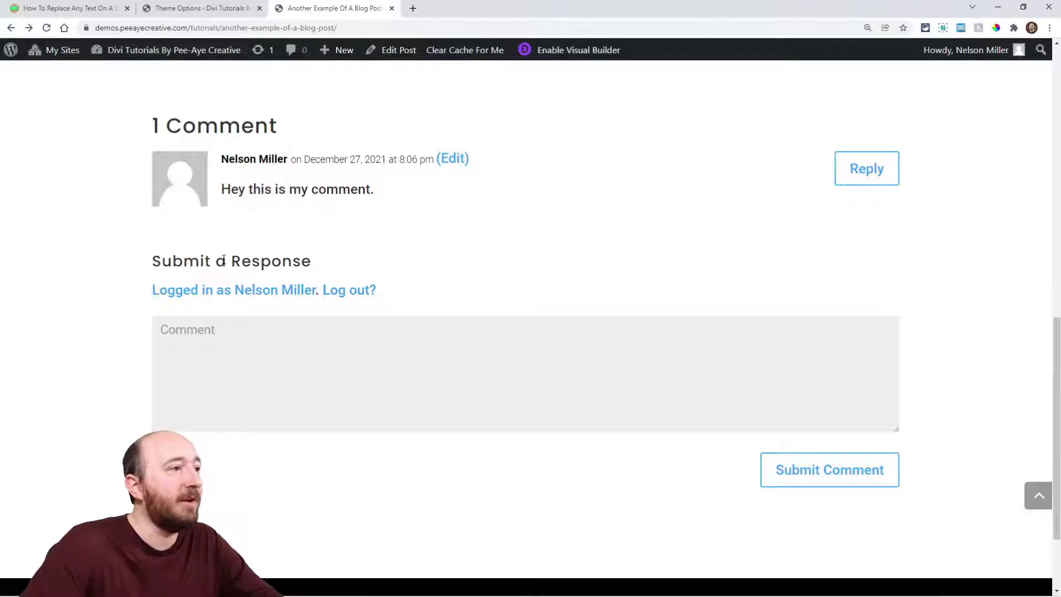
drag(227, 261, 102, 268)
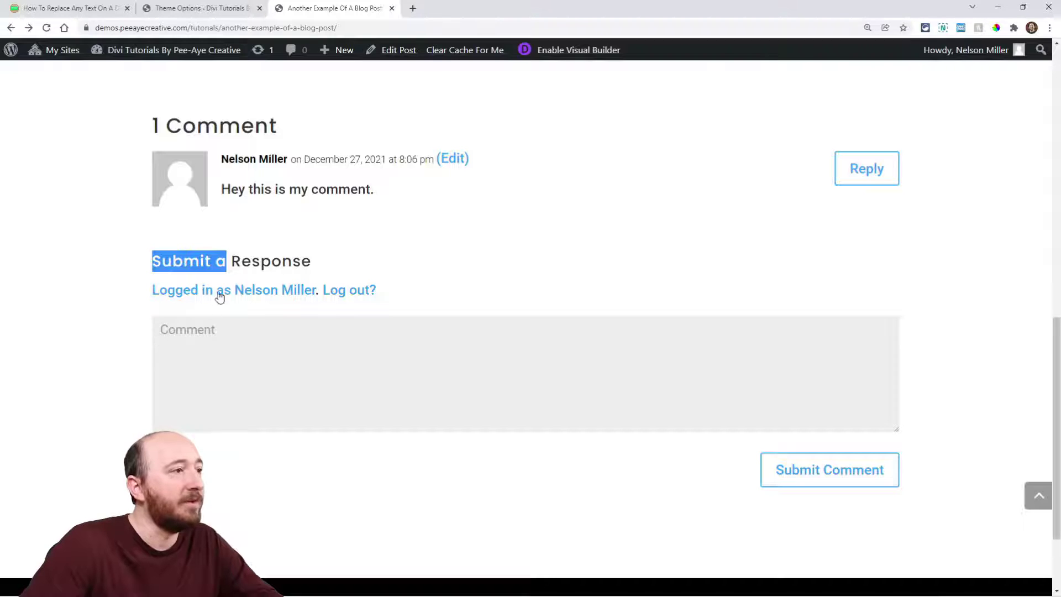
drag(315, 259, 138, 278)
click(196, 261)
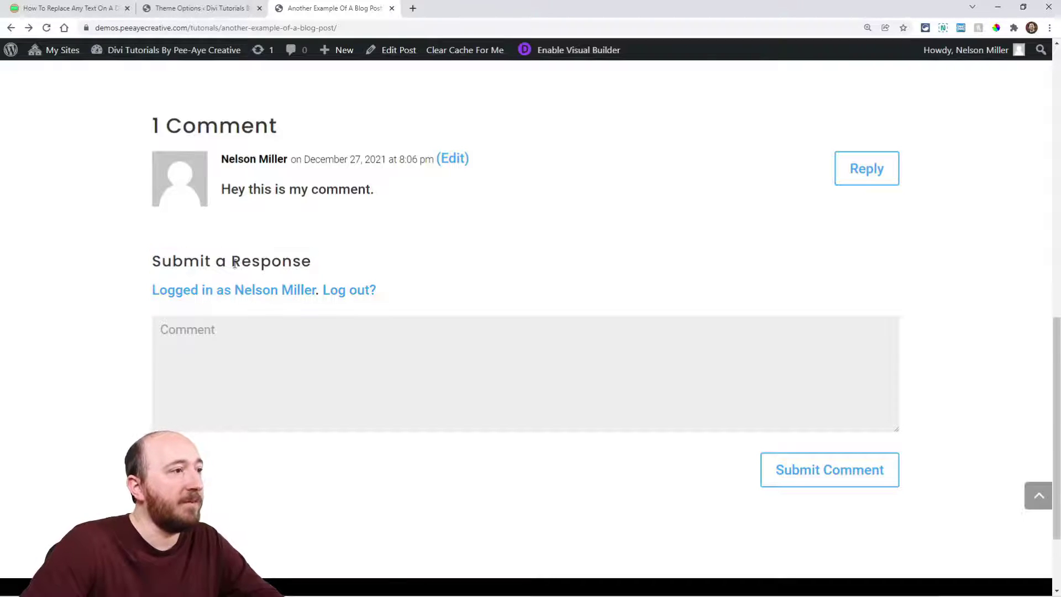
drag(232, 260, 320, 263)
drag(212, 260, 152, 261)
Step: Return to the Pee-Aye Creative tutorial showing the Replace The Whole Text snippet
click(70, 8)
scroll(322, 306, up, 3)
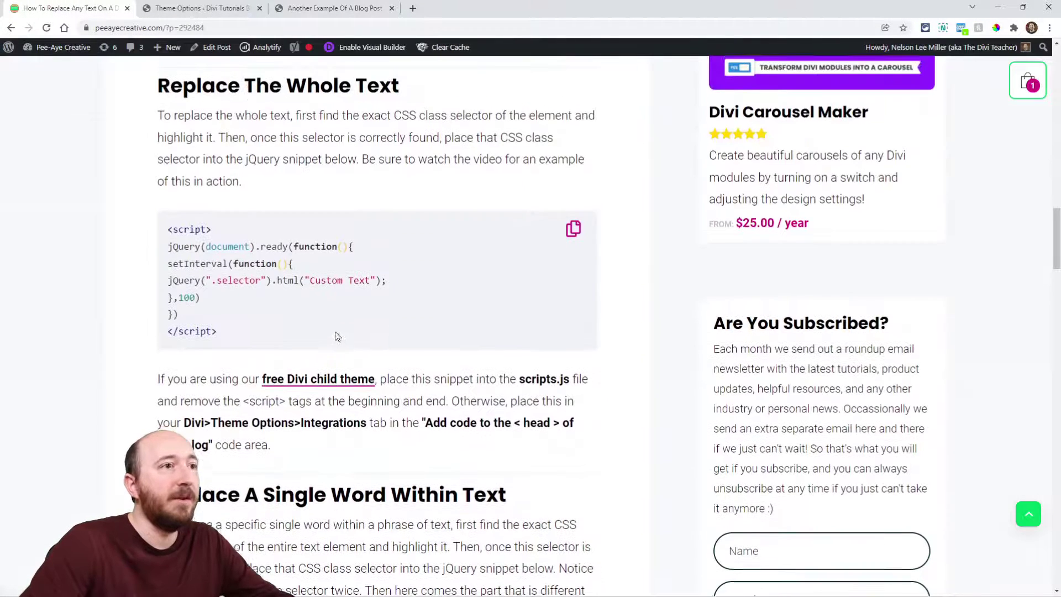